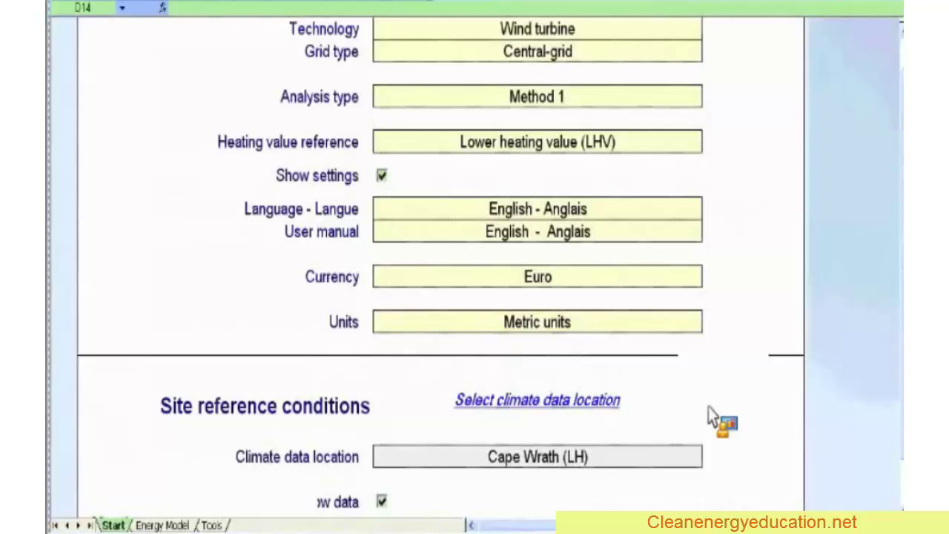
Step: Set the project type to Power in the project information
{"action": "scroll", "coordinate": [800, 430], "scroll_direction": "up", "scroll_amount": 5}
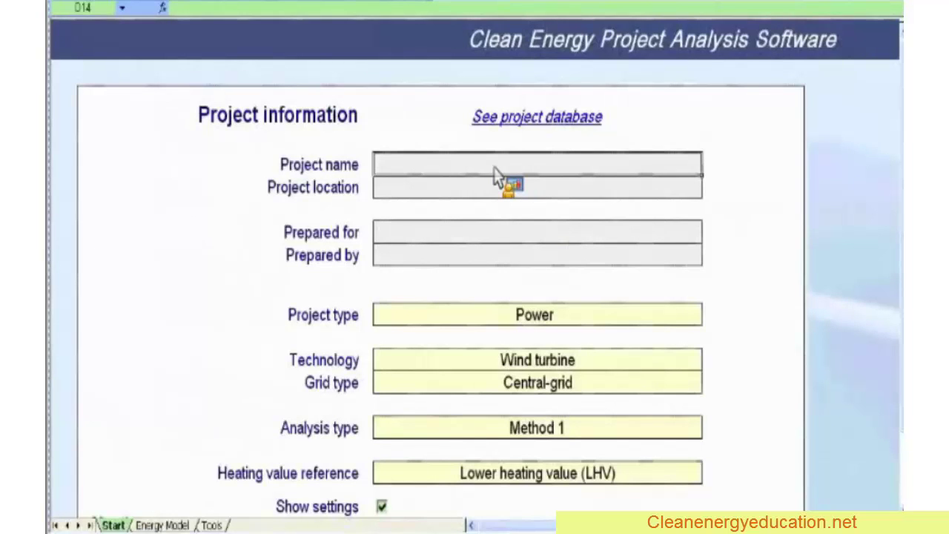
{"action": "scroll", "coordinate": [434, 208], "scroll_direction": "down", "scroll_amount": 3}
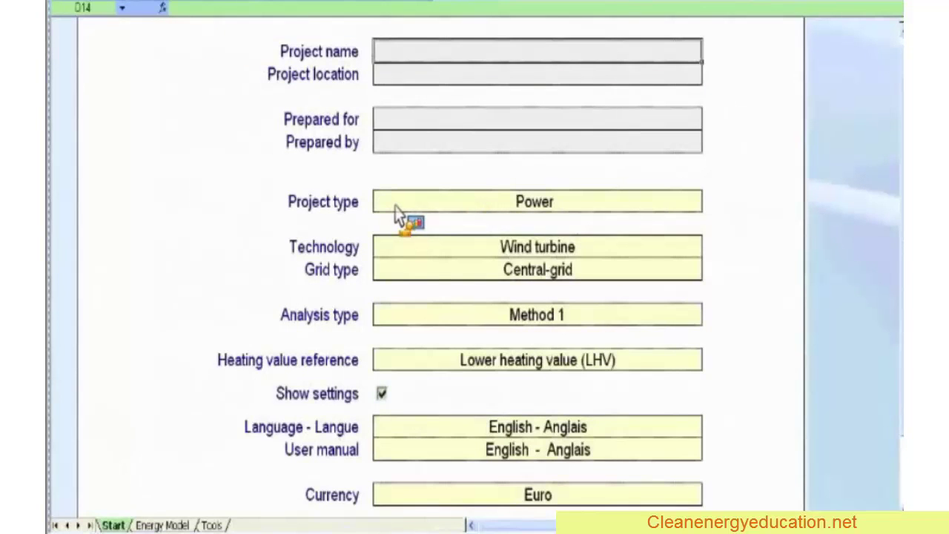
{"action": "left_click", "coordinate": [687, 209]}
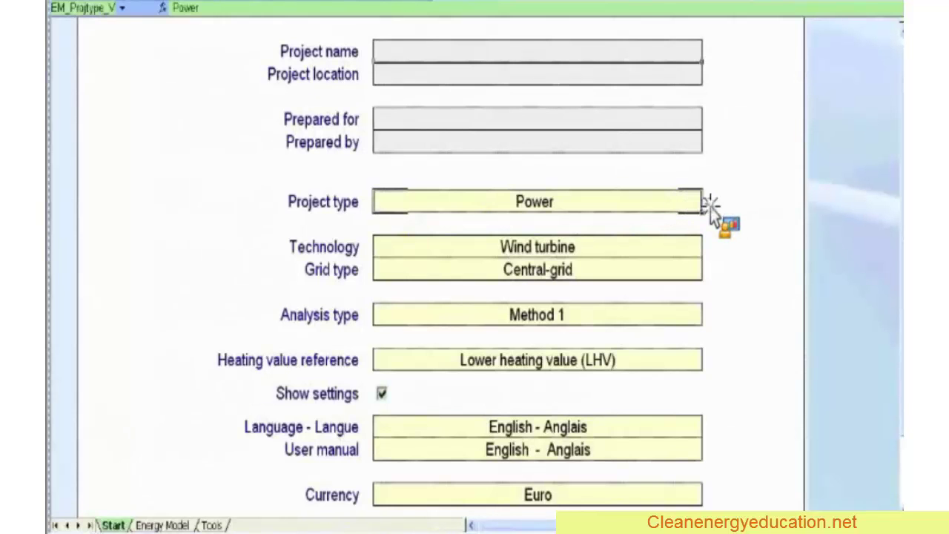
{"action": "left_click", "coordinate": [708, 204]}
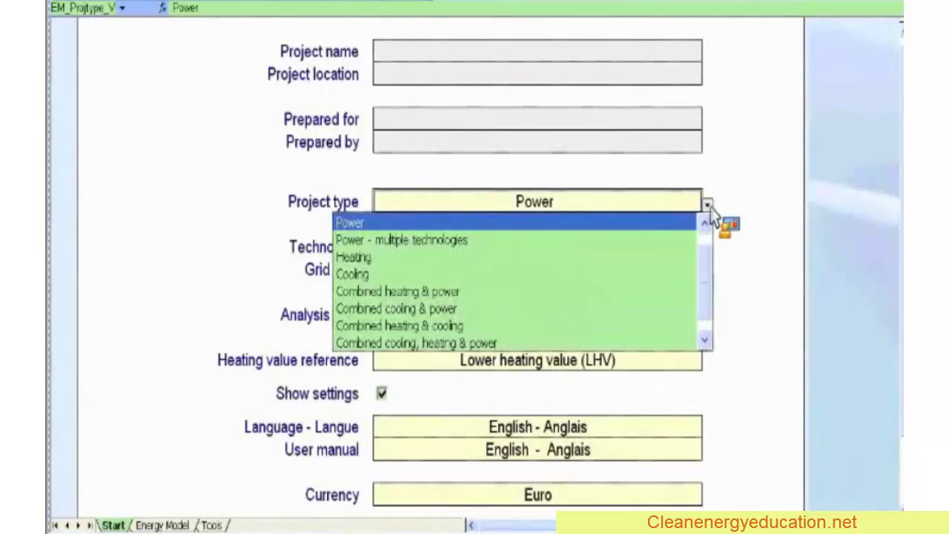
{"action": "left_click", "coordinate": [695, 222]}
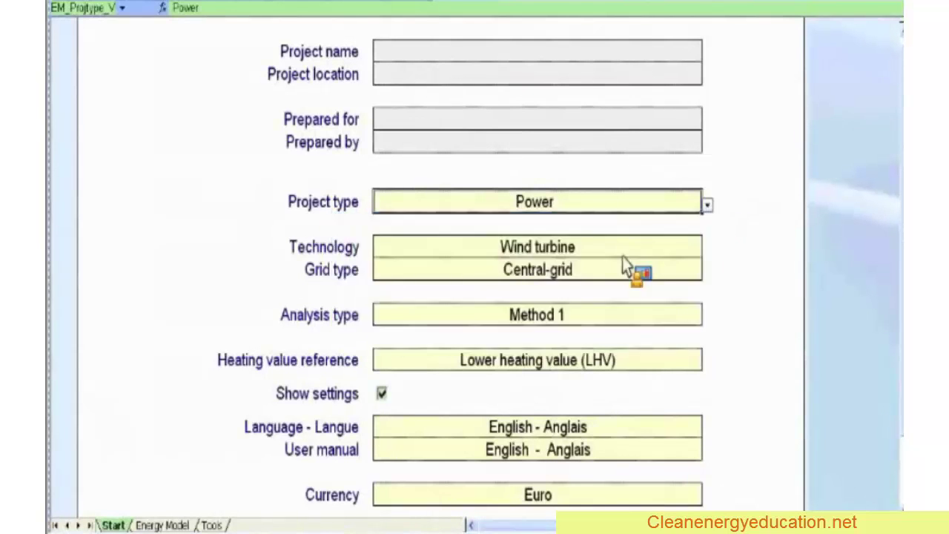
Step: Set the technology to Wind turbine and the grid type to Central-grid
{"action": "left_click", "coordinate": [645, 254]}
{"action": "left_click", "coordinate": [708, 249]}
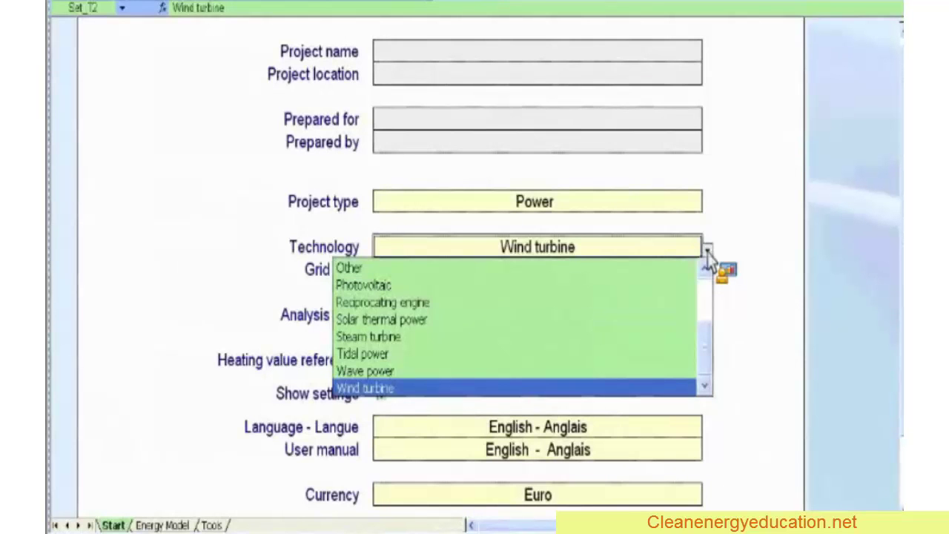
{"action": "left_click", "coordinate": [407, 401]}
{"action": "left_click", "coordinate": [671, 281]}
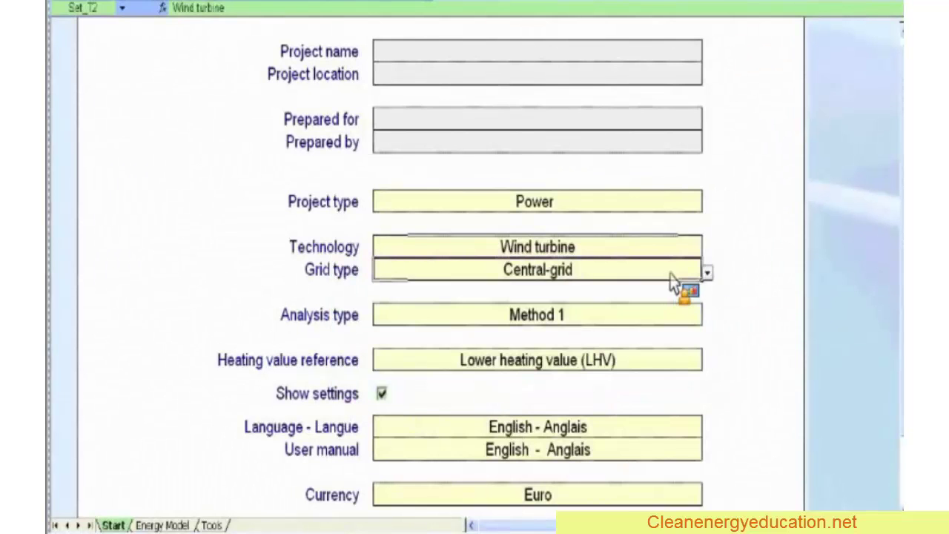
{"action": "left_click", "coordinate": [708, 273]}
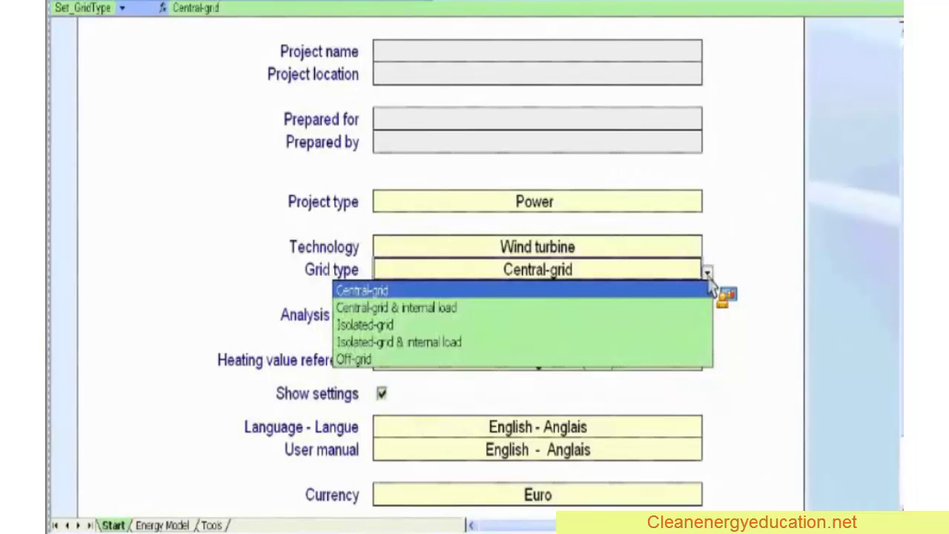
{"action": "left_click", "coordinate": [708, 290]}
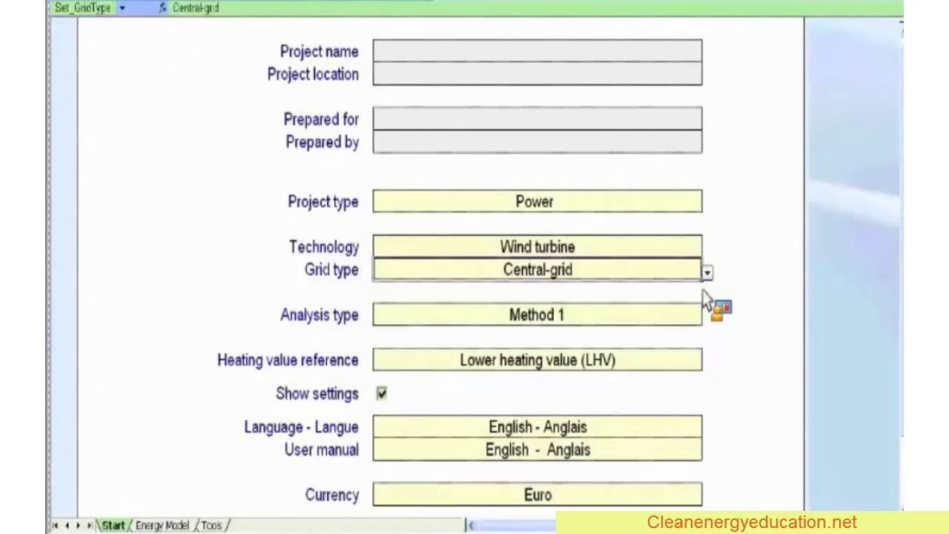
Step: Check the available analysis types and keep Method 1 for the project
{"action": "left_click", "coordinate": [696, 321]}
{"action": "left_click", "coordinate": [707, 318]}
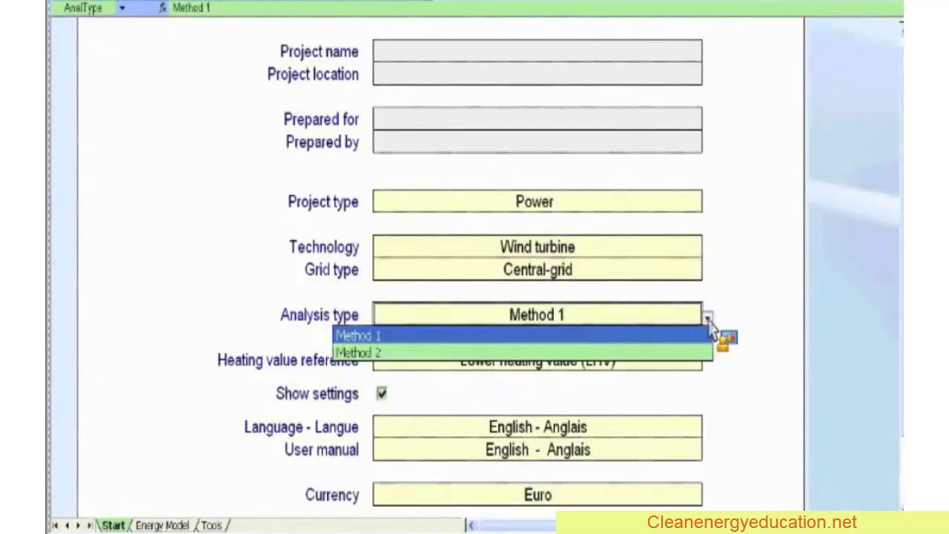
{"action": "scroll", "coordinate": [679, 350], "scroll_direction": "down", "scroll_amount": 3}
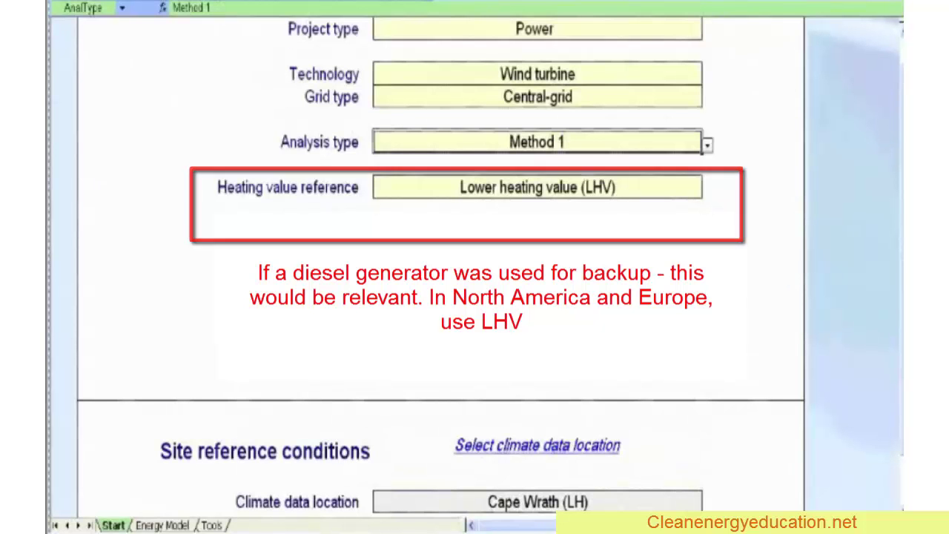
Step: Open the climate data location selection for the site reference conditions
{"action": "scroll", "coordinate": [686, 253], "scroll_direction": "down", "scroll_amount": 3}
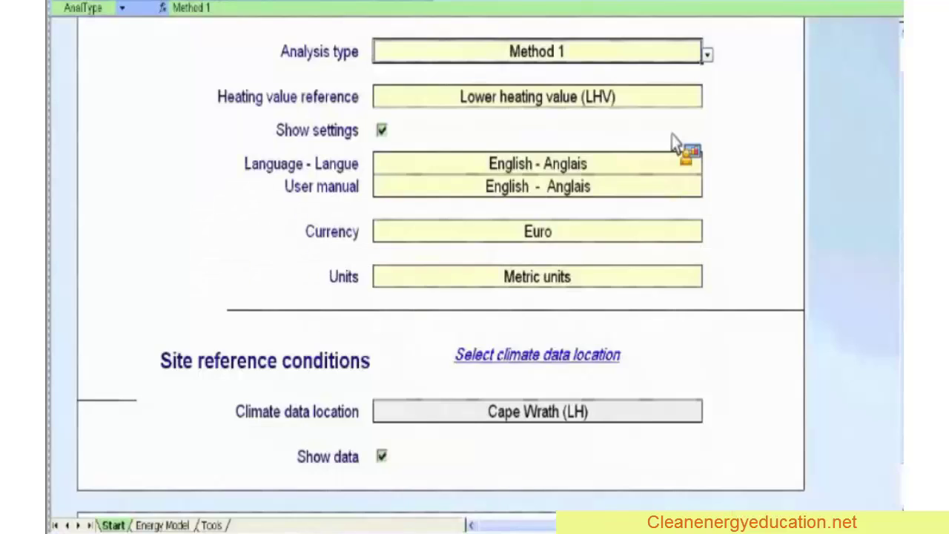
{"action": "scroll", "coordinate": [675, 141], "scroll_direction": "down", "scroll_amount": 5}
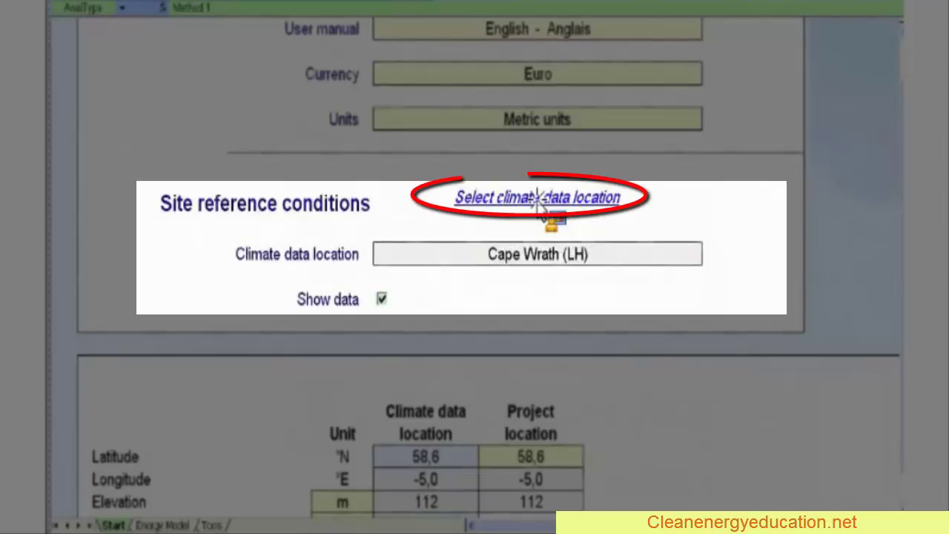
{"action": "left_click", "coordinate": [545, 198]}
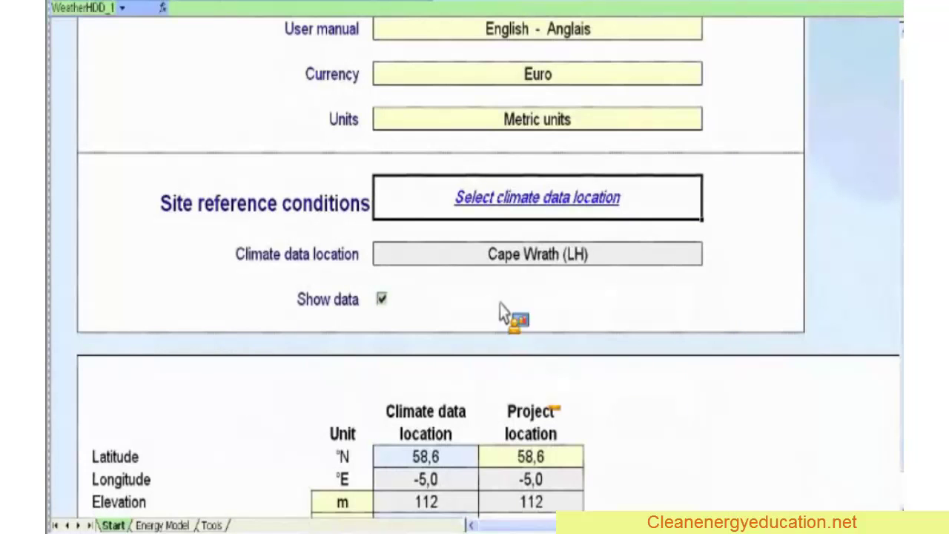
Step: Examine the site's climate data, especially the monthly wind speeds and their measurement height
{"action": "scroll", "coordinate": [496, 297], "scroll_direction": "down", "scroll_amount": 3}
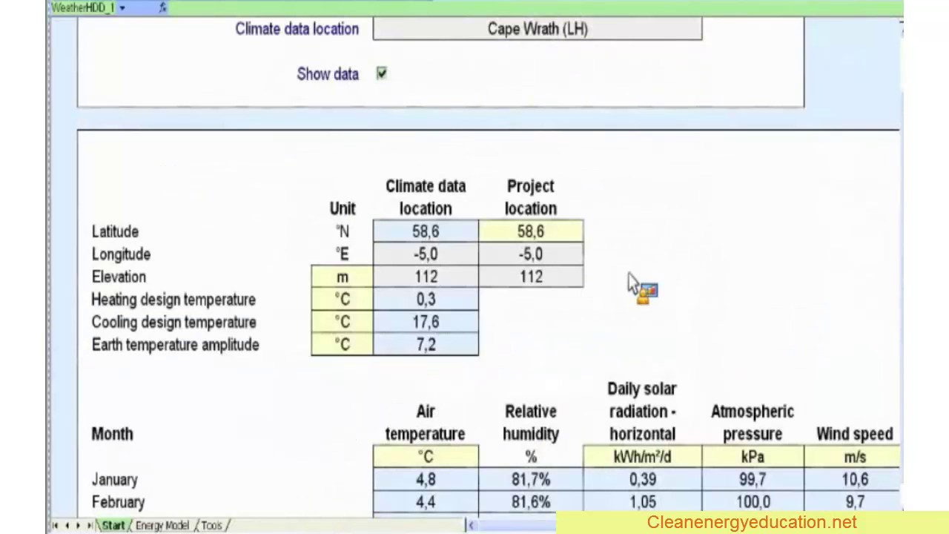
{"action": "scroll", "coordinate": [479, 186], "scroll_direction": "down", "scroll_amount": 1}
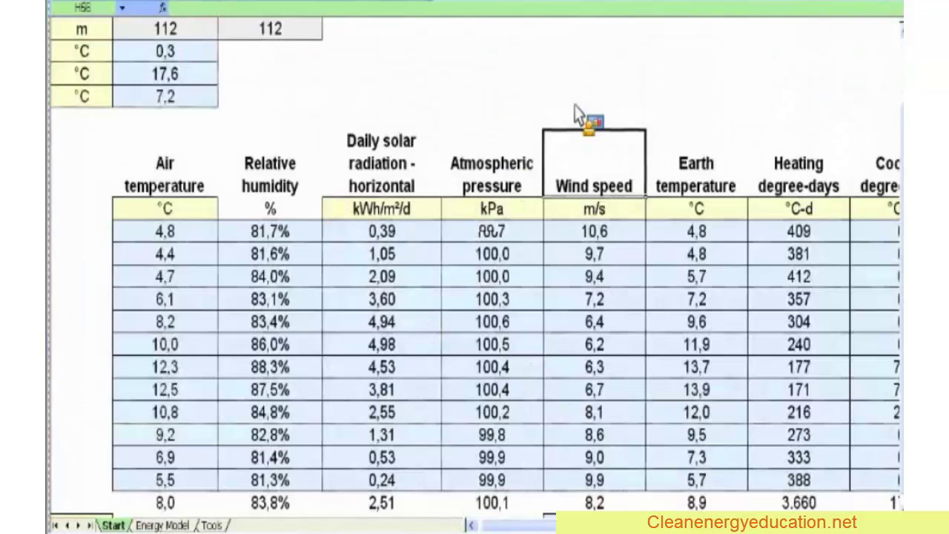
{"action": "scroll", "coordinate": [622, 174], "scroll_direction": "down", "scroll_amount": 1}
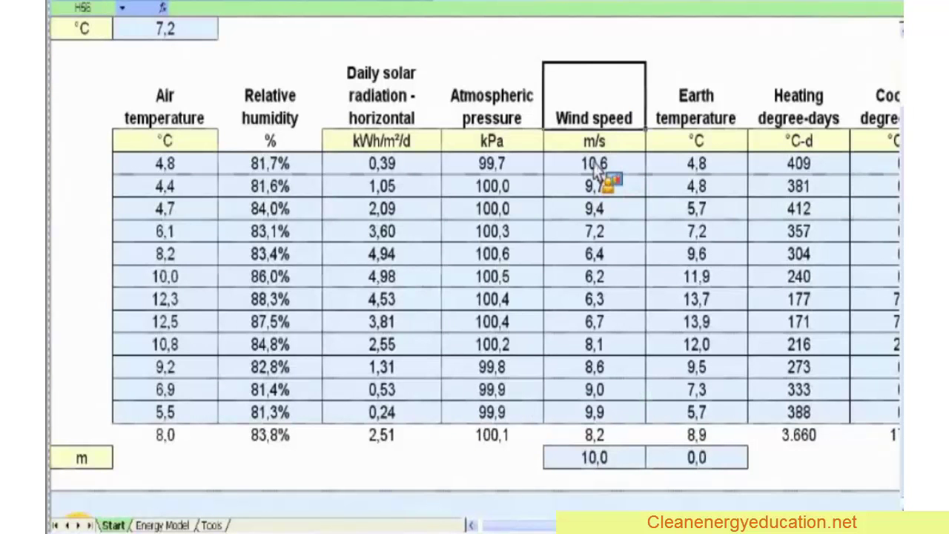
{"action": "left_click", "coordinate": [606, 459]}
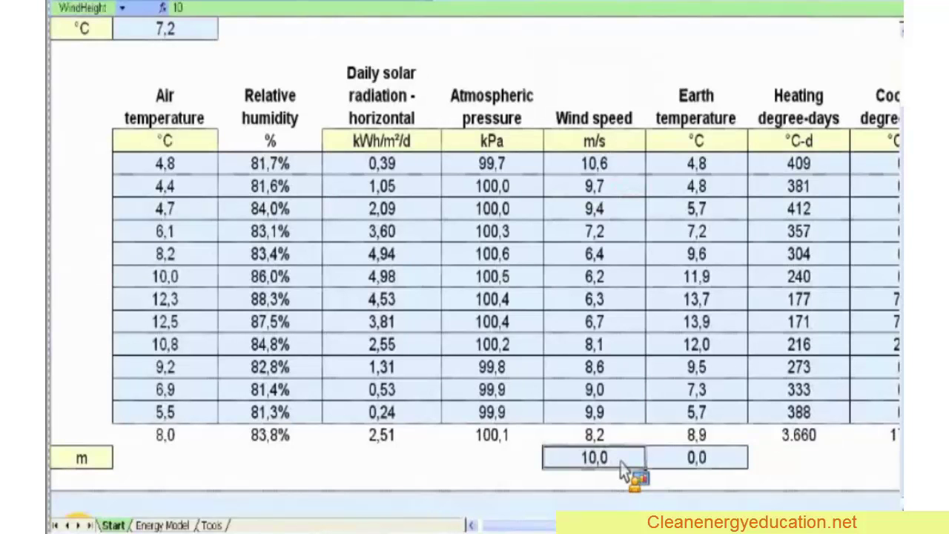
{"action": "scroll", "coordinate": [623, 471], "scroll_direction": "down", "scroll_amount": 2}
Step: Open the Energy Model sheet and go to the analysis type of the proposed case power system
{"action": "left_click", "coordinate": [472, 525]}
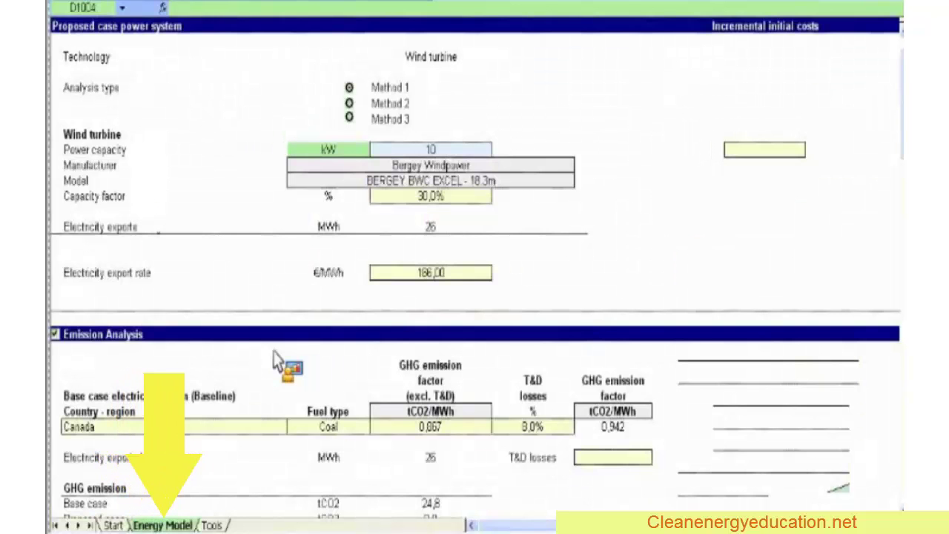
{"action": "scroll", "coordinate": [346, 127], "scroll_direction": "up", "scroll_amount": 1}
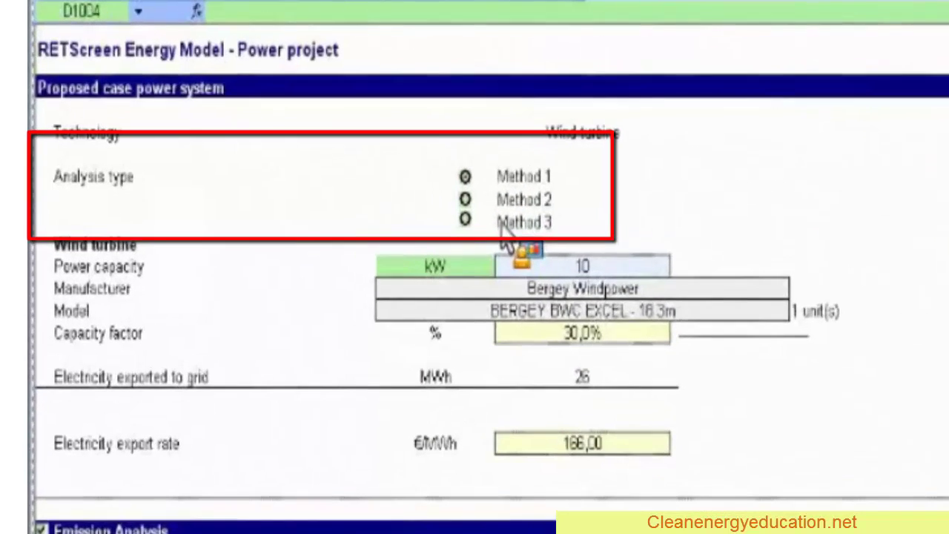
{"action": "left_click", "coordinate": [510, 229]}
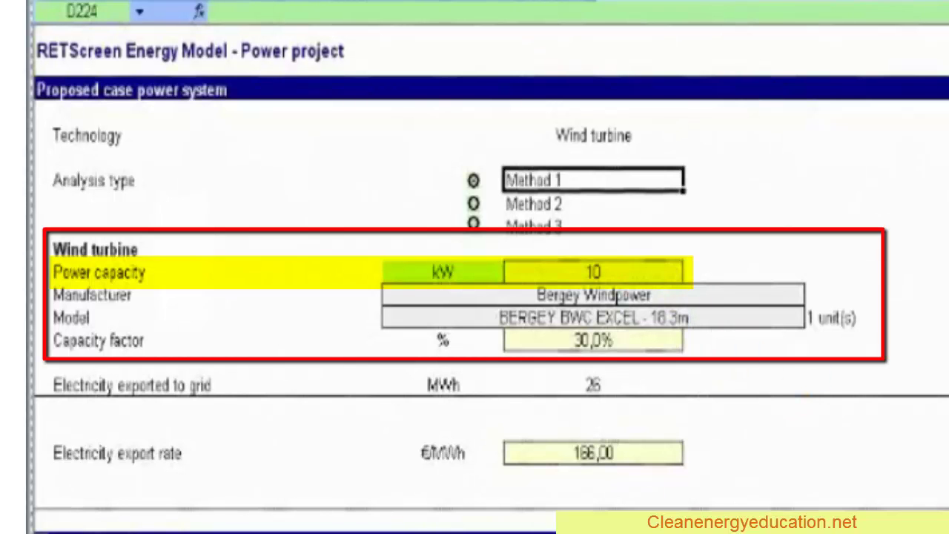
Step: From the product database, accept one Bergey Windpower turbine, model BERGEY BWC EXCEL - 18.3m
{"action": "scroll", "coordinate": [474, 296], "scroll_direction": "right", "scroll_amount": 3}
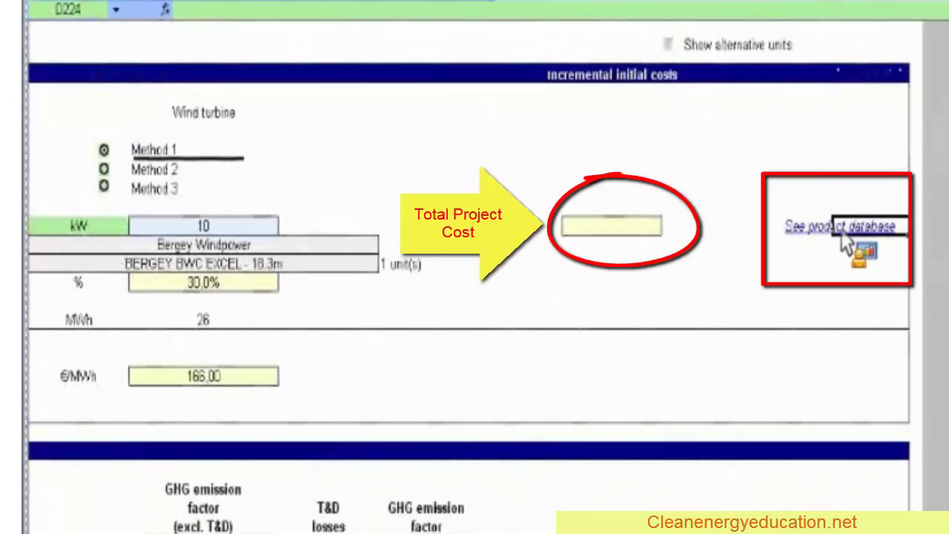
{"action": "left_click", "coordinate": [843, 238]}
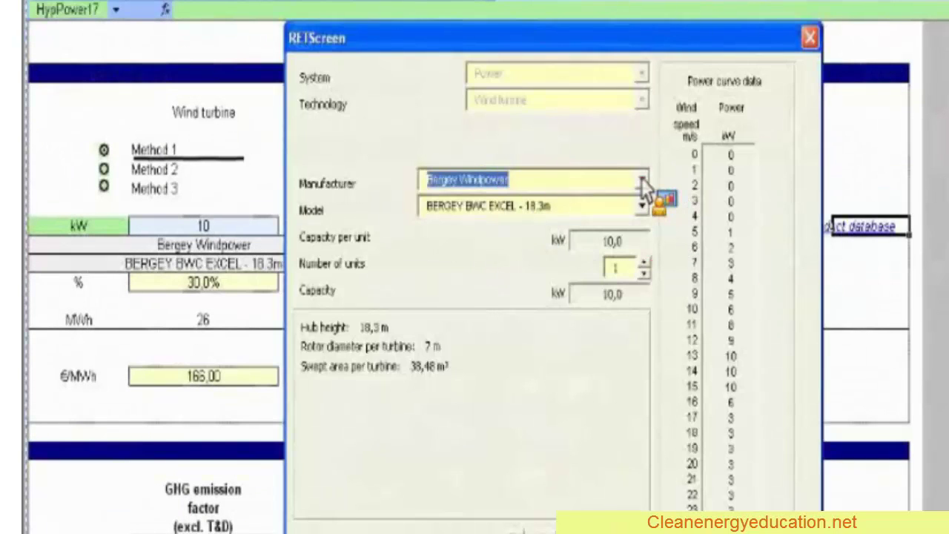
{"action": "left_click", "coordinate": [642, 183]}
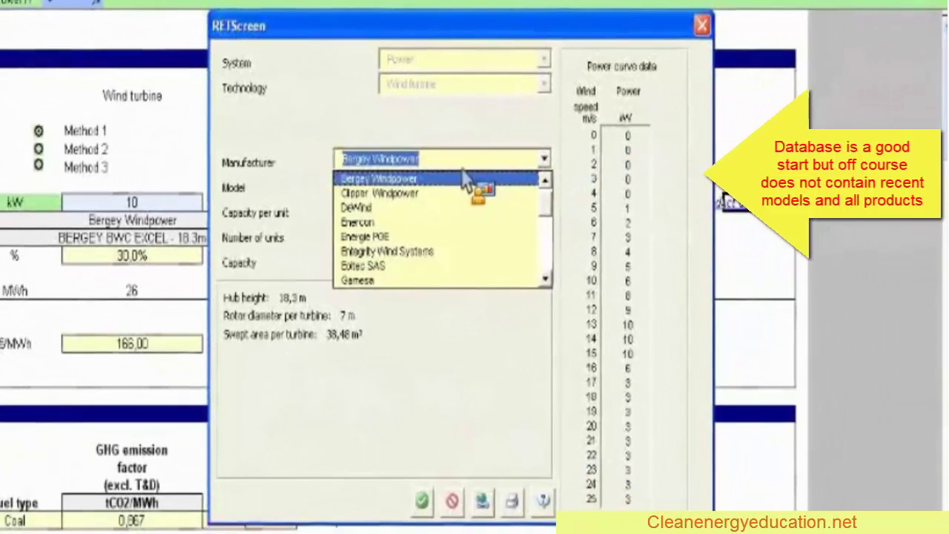
{"action": "left_click", "coordinate": [556, 200]}
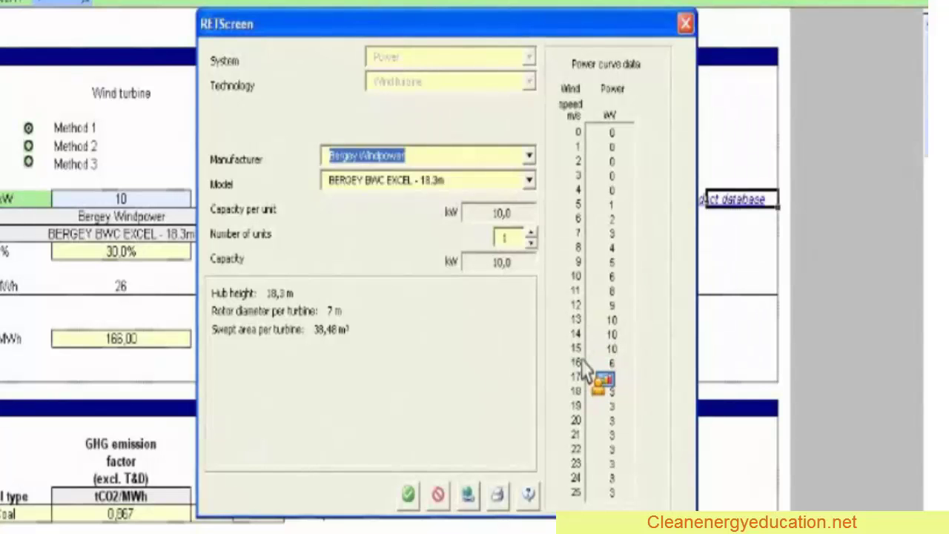
{"action": "left_click", "coordinate": [531, 243]}
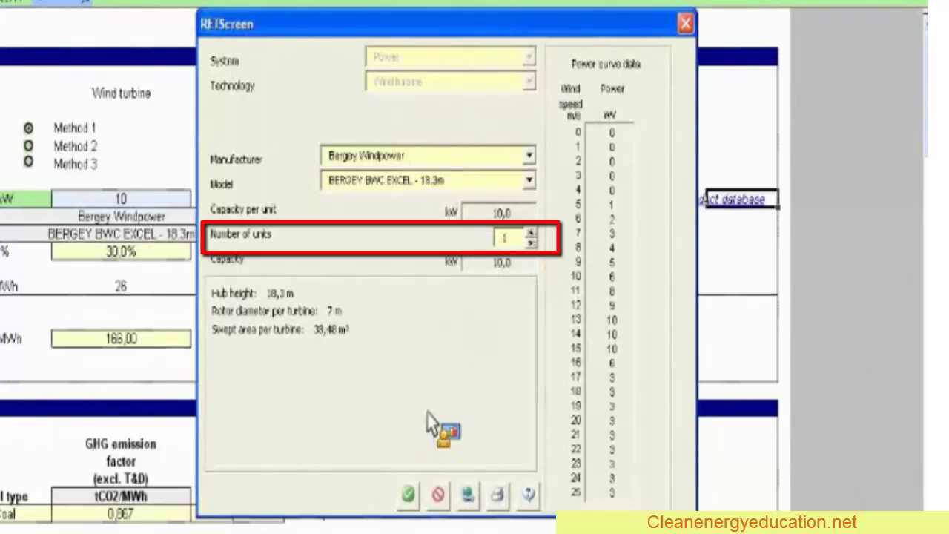
{"action": "left_click", "coordinate": [408, 497]}
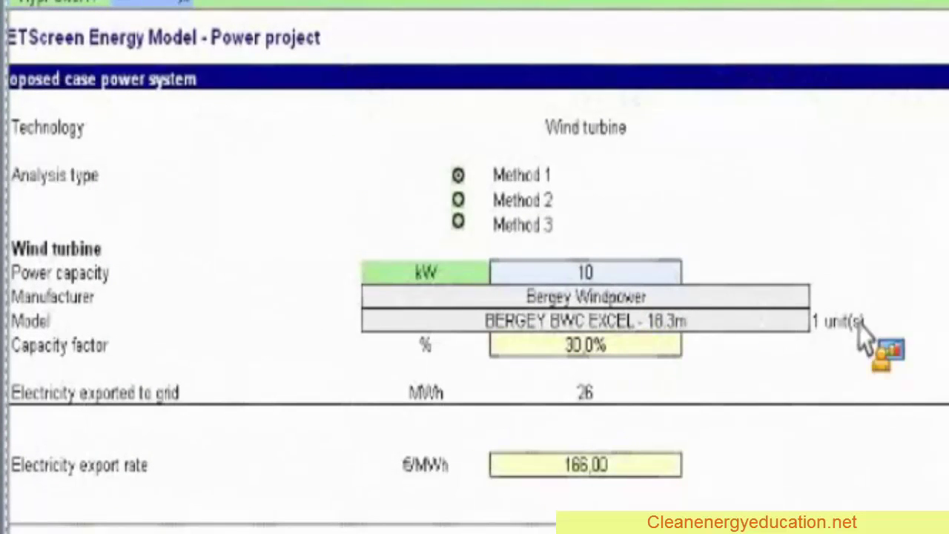
Step: Examine the turbine's manufacturer, capacity factor, electricity exported to grid and export rate, continuing to the Emission Analysis section
{"action": "left_click", "coordinate": [723, 304]}
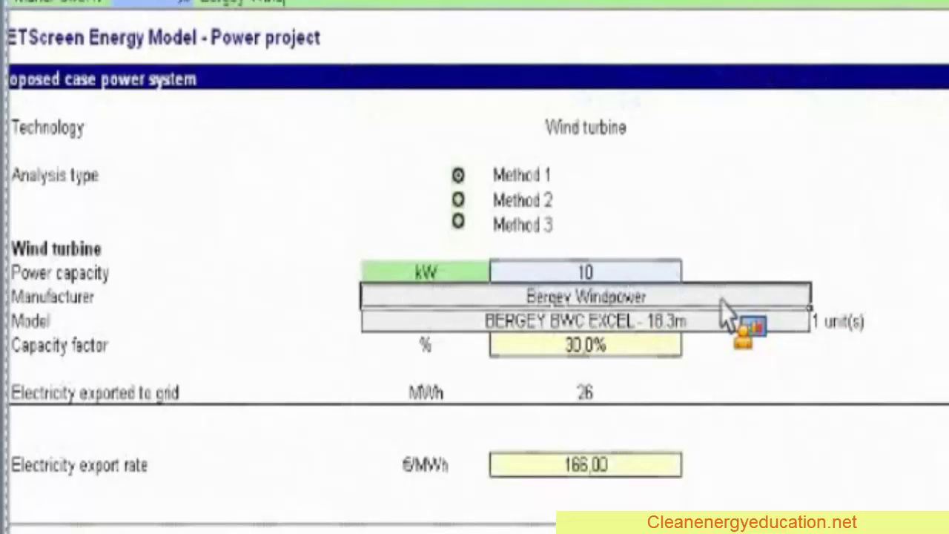
{"action": "left_click", "coordinate": [643, 348]}
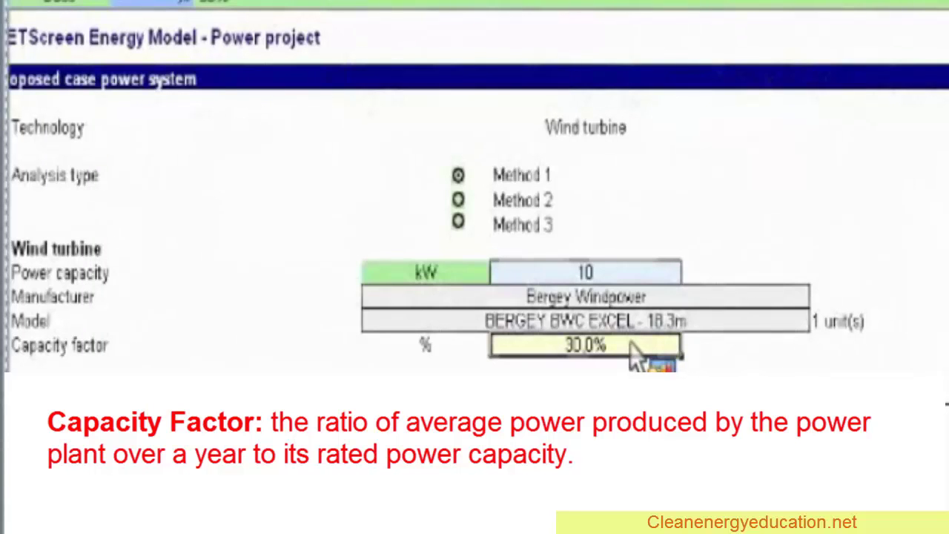
{"action": "scroll", "coordinate": [631, 353], "scroll_direction": "down", "scroll_amount": 1}
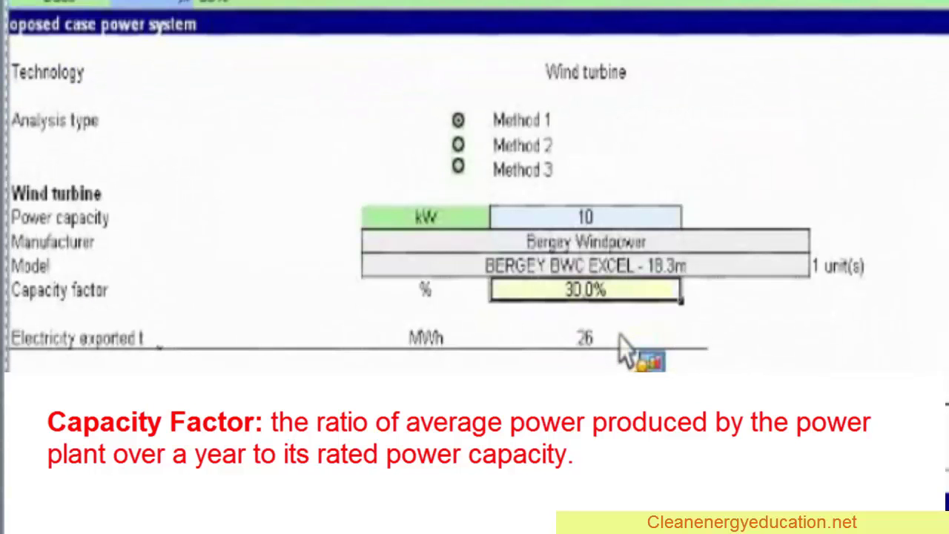
{"action": "left_click", "coordinate": [629, 349]}
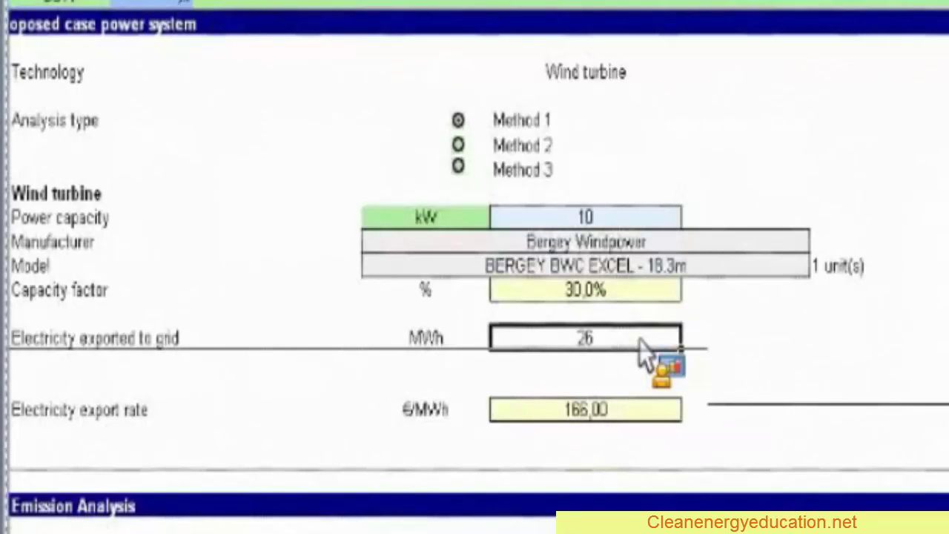
{"action": "scroll", "coordinate": [643, 355], "scroll_direction": "down", "scroll_amount": 1}
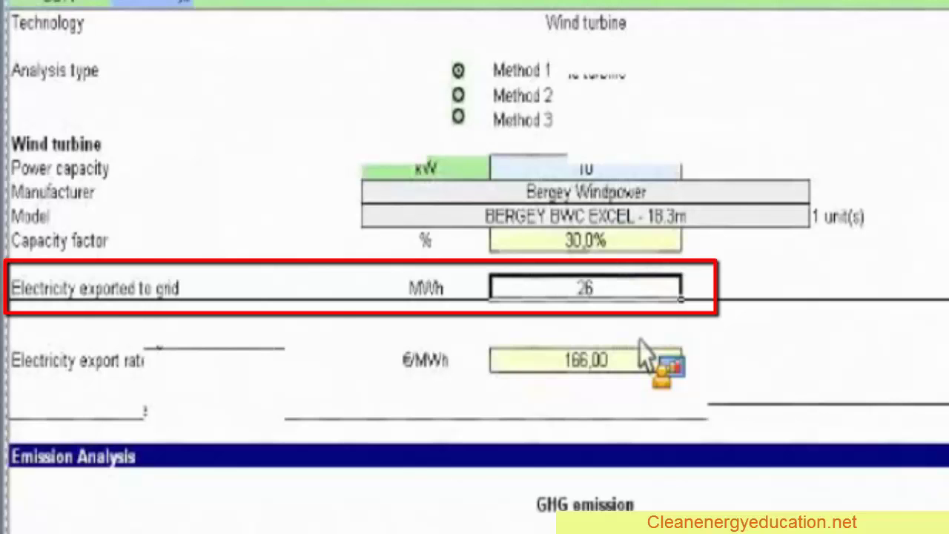
{"action": "scroll", "coordinate": [640, 343], "scroll_direction": "down", "scroll_amount": 1}
{"action": "left_click", "coordinate": [641, 343]}
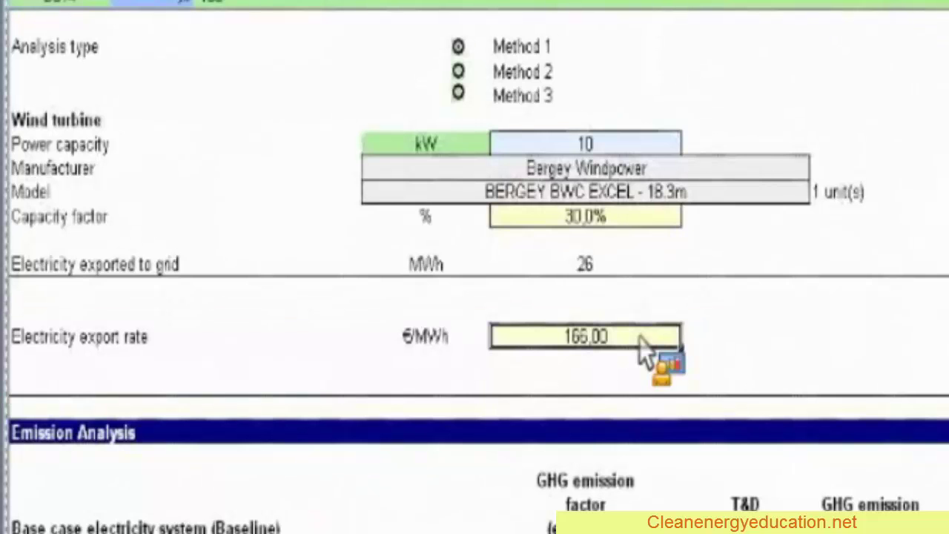
{"action": "scroll", "coordinate": [645, 352], "scroll_direction": "down", "scroll_amount": 2}
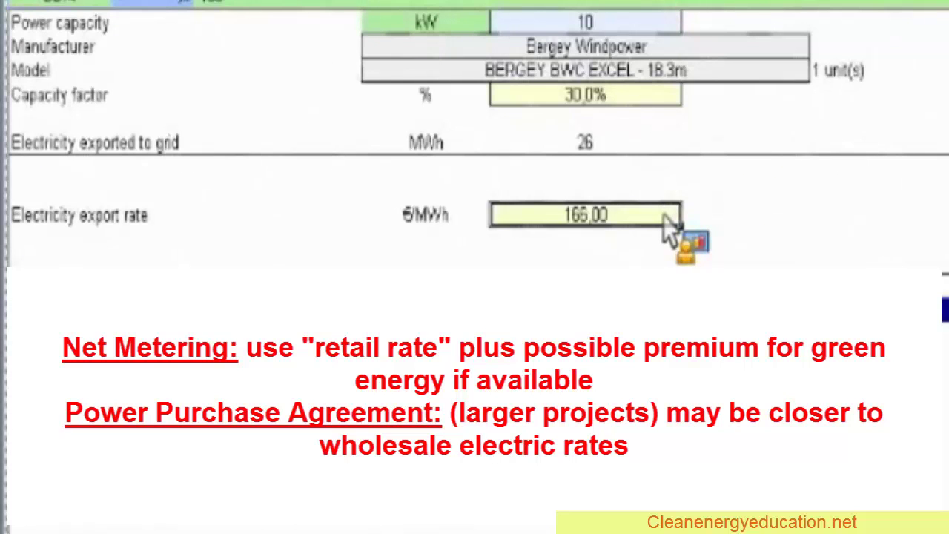
{"action": "scroll", "coordinate": [667, 223], "scroll_direction": "down", "scroll_amount": 3}
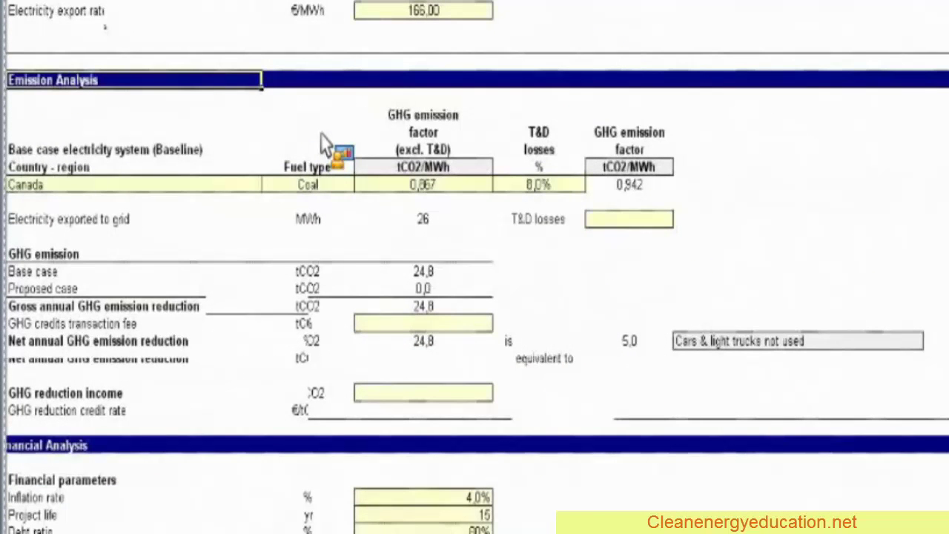
Step: Review the baseline electricity system in the Emission Analysis with Coal as fuel type, including its GHG emission factors and T&D losses
{"action": "scroll", "coordinate": [321, 135], "scroll_direction": "down", "scroll_amount": 1}
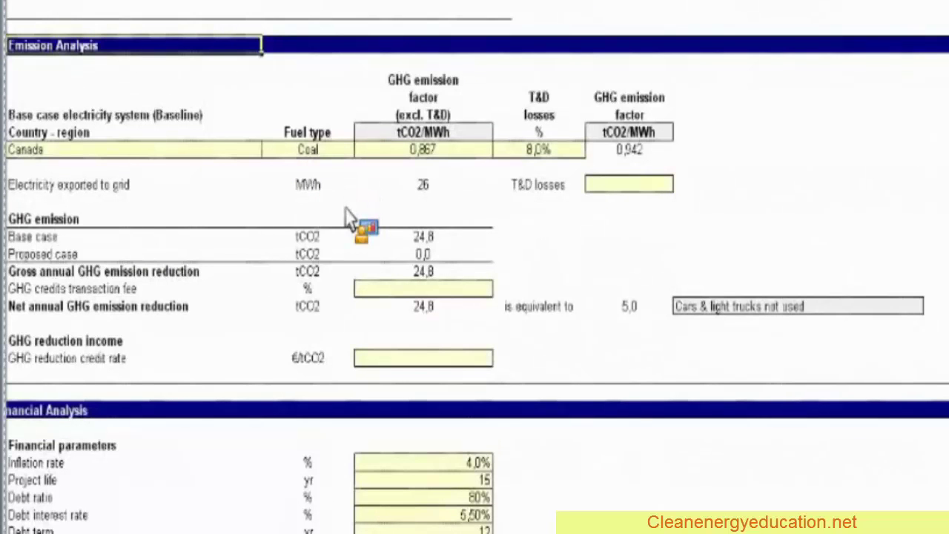
{"action": "left_click", "coordinate": [341, 152]}
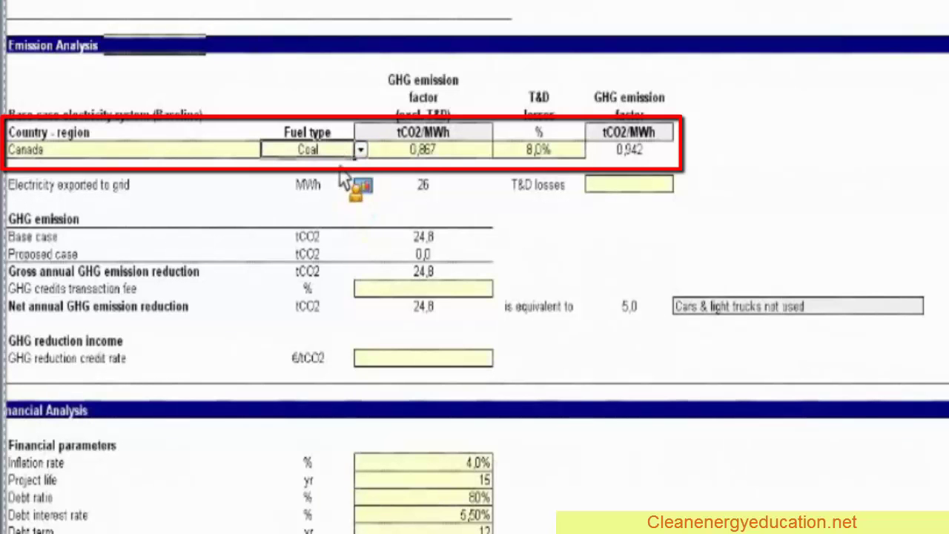
{"action": "left_click", "coordinate": [360, 150]}
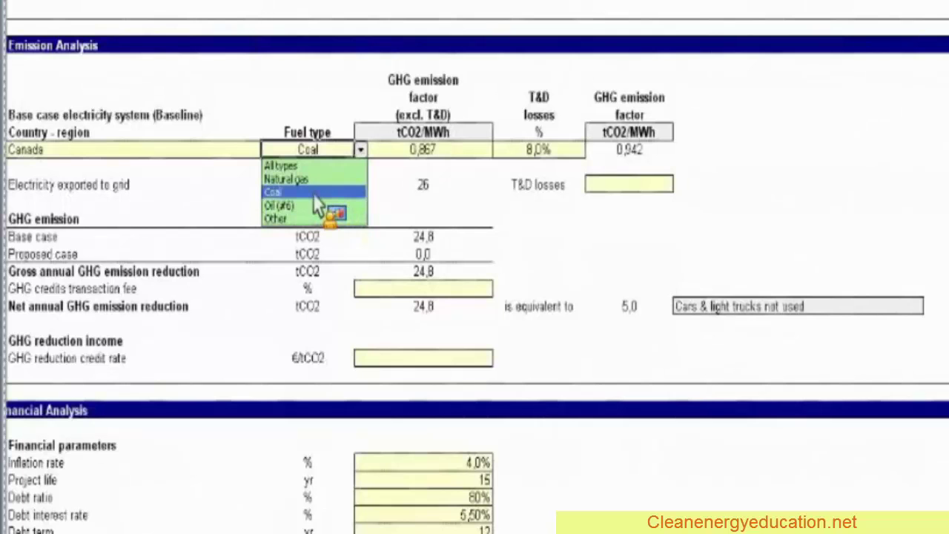
{"action": "left_click", "coordinate": [314, 195]}
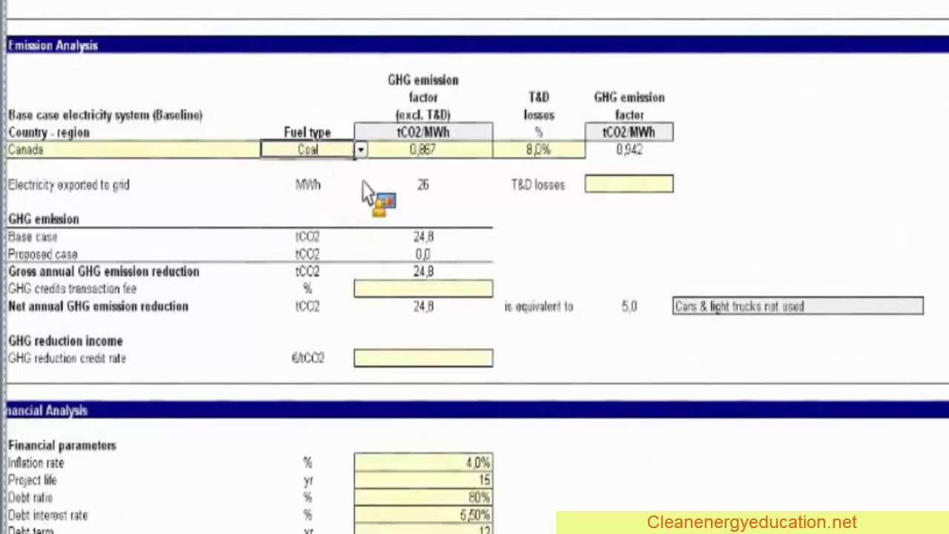
{"action": "key", "text": "Tab"}
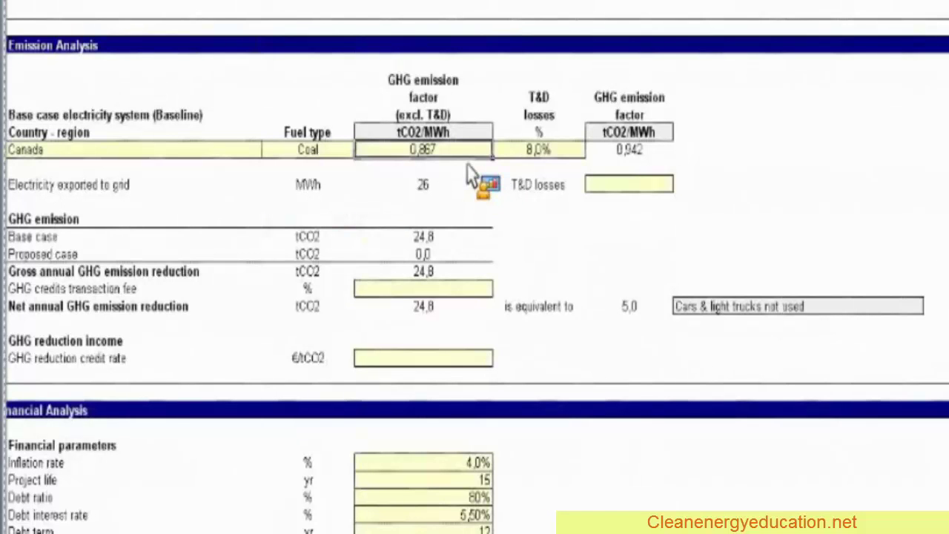
{"action": "key", "text": "Tab"}
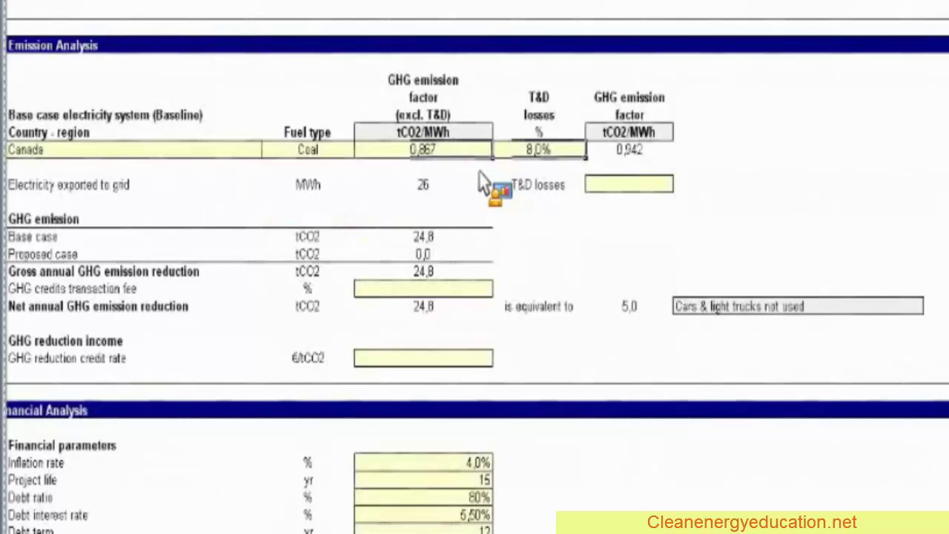
{"action": "left_click", "coordinate": [612, 154]}
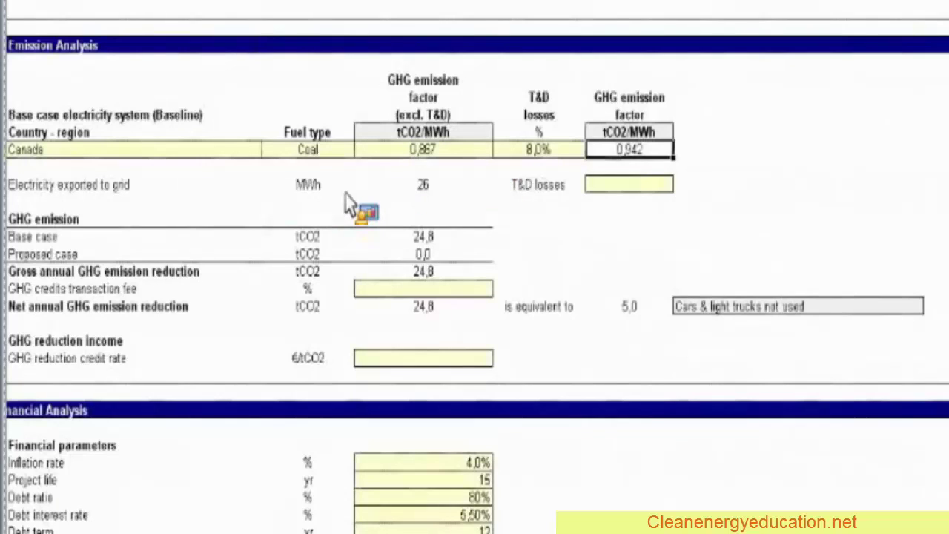
Step: Change the base case electricity system's fuel type to Natural gas and check the resulting GHG emission factor
{"action": "key", "text": "Left"}
{"action": "key", "text": "Left"}
{"action": "key", "text": "Left"}
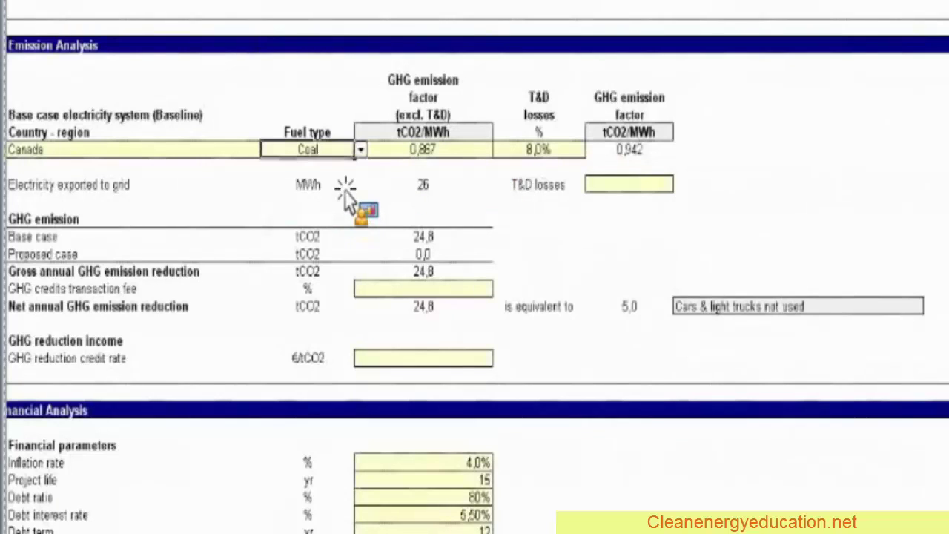
{"action": "left_click", "coordinate": [360, 150]}
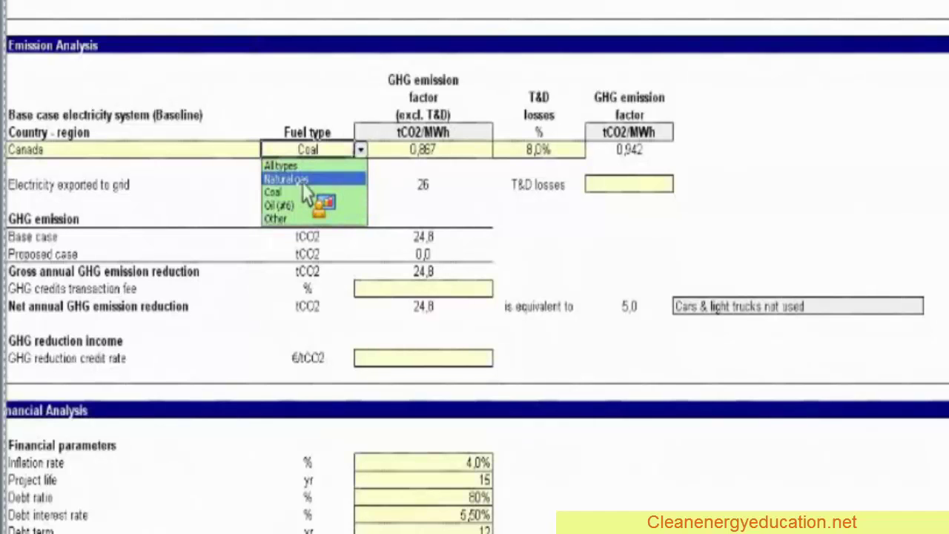
{"action": "left_click", "coordinate": [602, 150]}
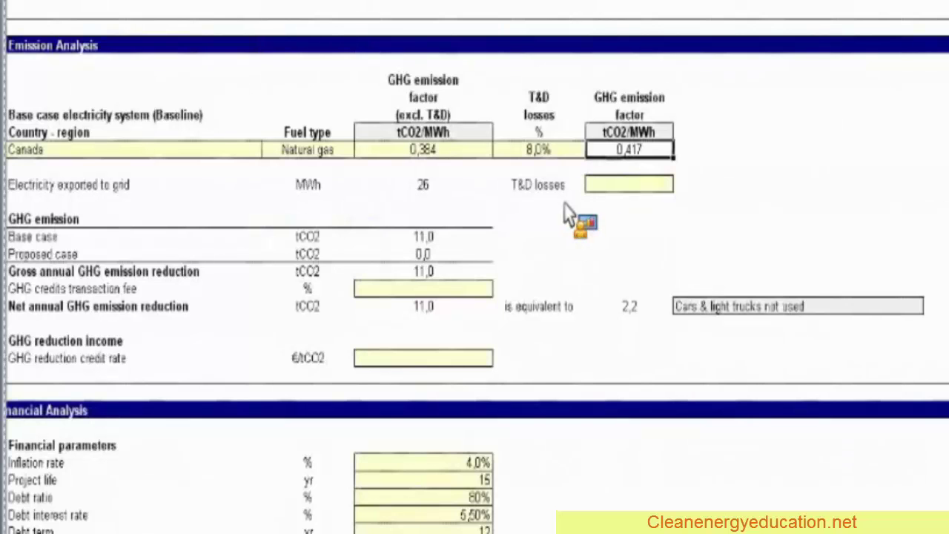
Step: Express the net annual GHG emission reduction as barrels of crude oil not consumed, and finally as hectares of forest absorbing carbon
{"action": "scroll", "coordinate": [511, 200], "scroll_direction": "down", "scroll_amount": 1}
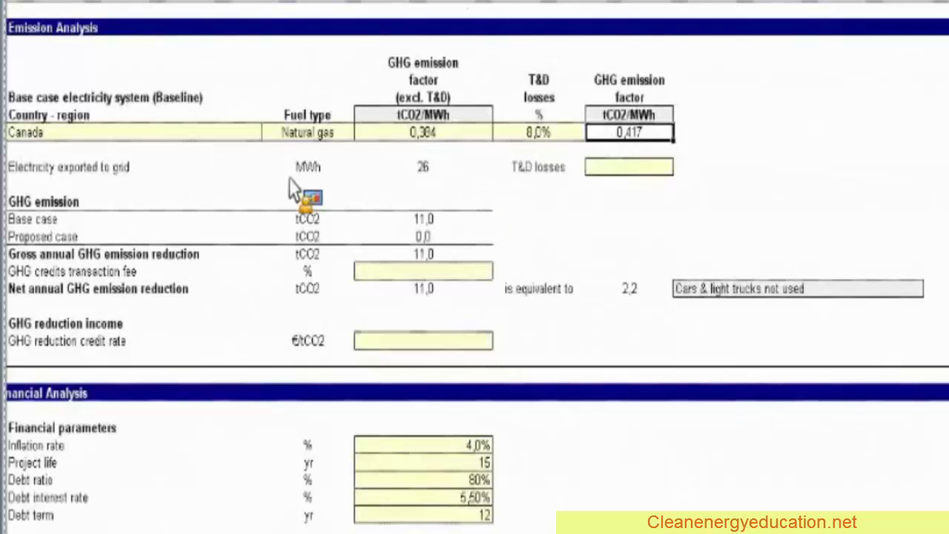
{"action": "scroll", "coordinate": [295, 189], "scroll_direction": "down", "scroll_amount": 3}
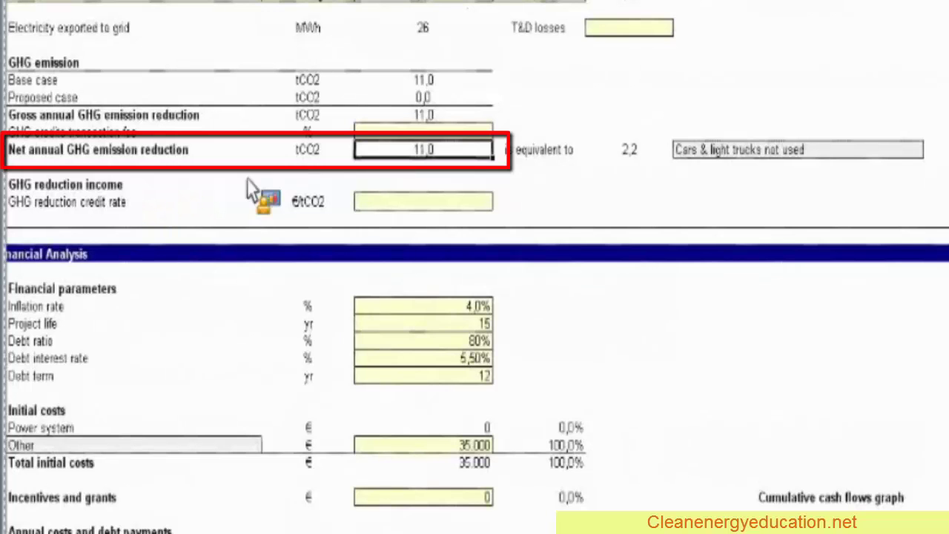
{"action": "left_click", "coordinate": [619, 150]}
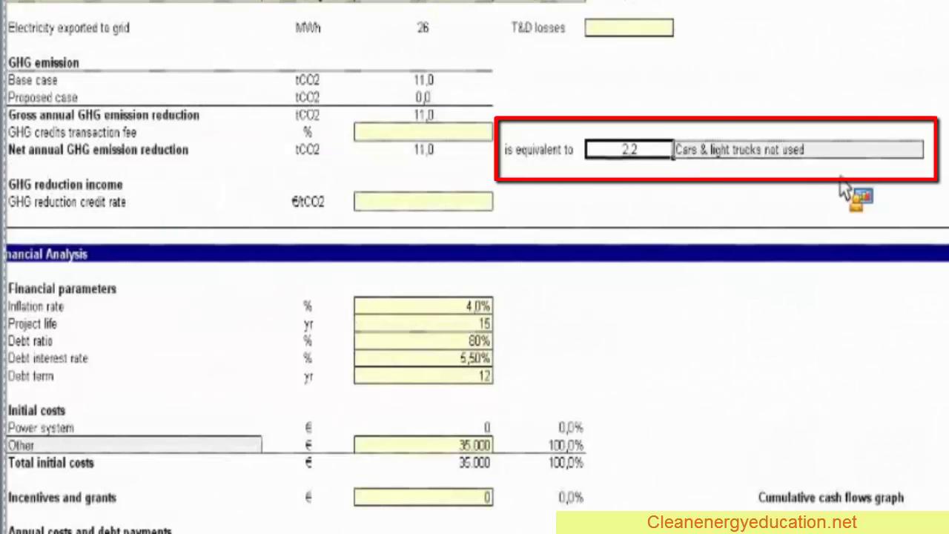
{"action": "left_click", "coordinate": [886, 154]}
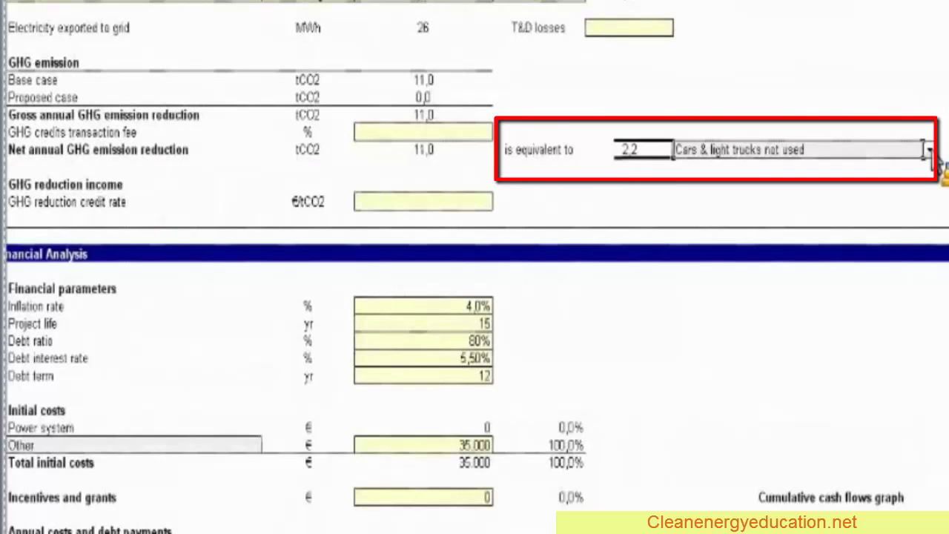
{"action": "left_click", "coordinate": [929, 149]}
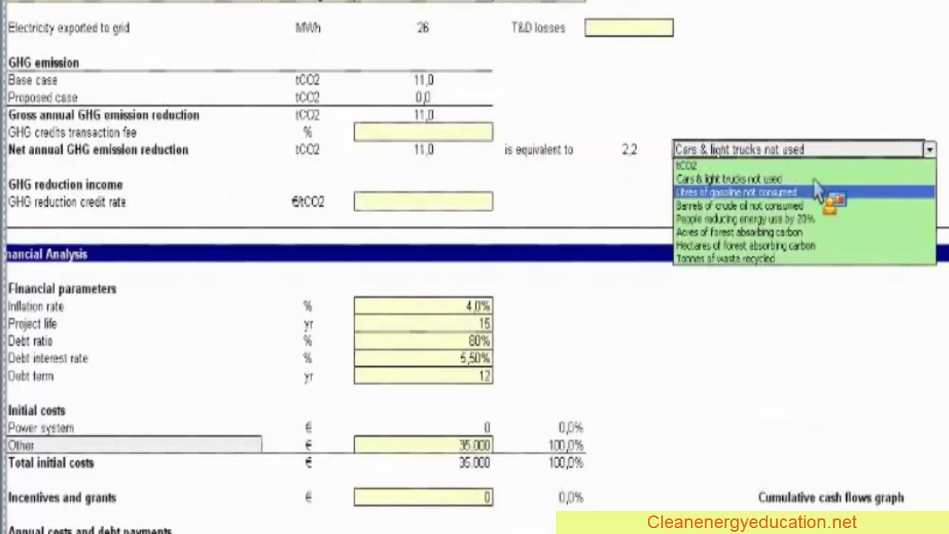
{"action": "left_click", "coordinate": [779, 206]}
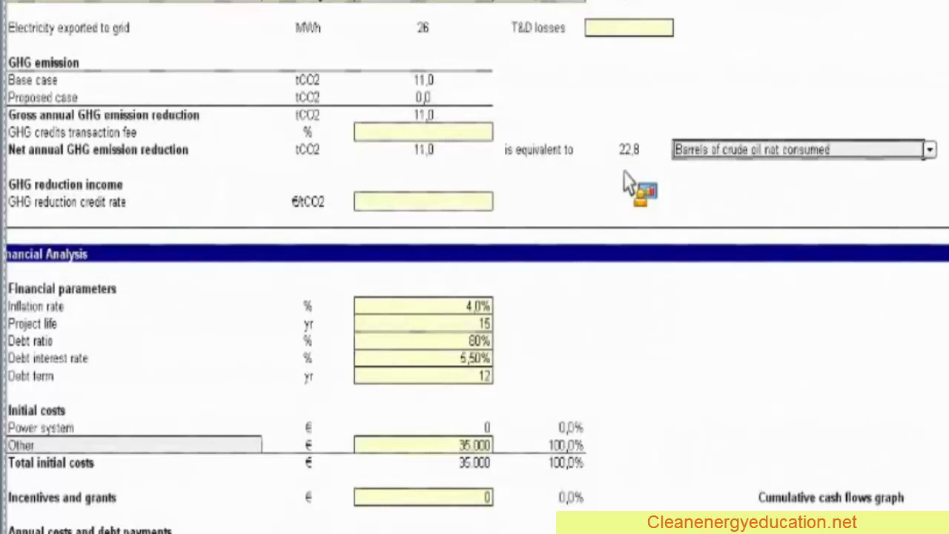
{"action": "left_click", "coordinate": [766, 208]}
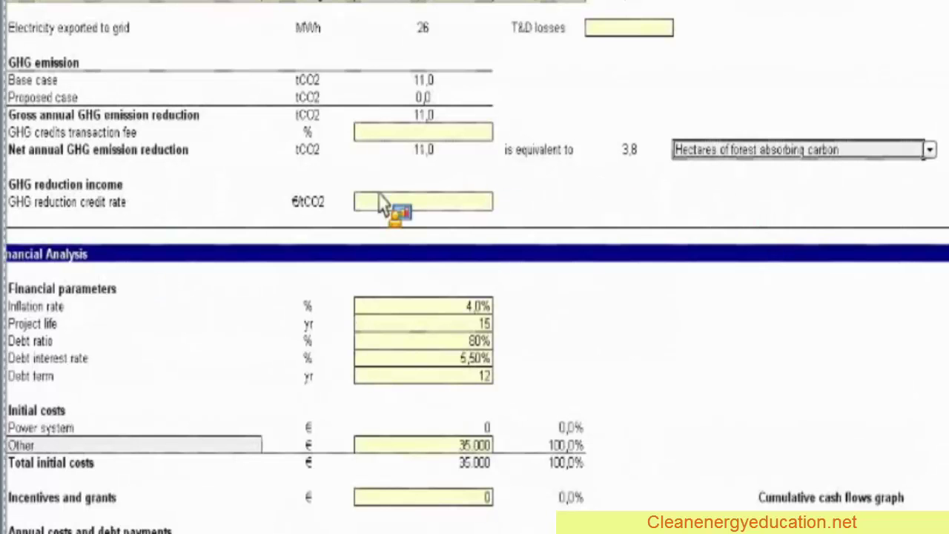
Step: Review the GHG reduction credit rate and the financial parameters: project life, debt ratio, debt interest rate and debt term
{"action": "scroll", "coordinate": [379, 201], "scroll_direction": "down", "scroll_amount": 1}
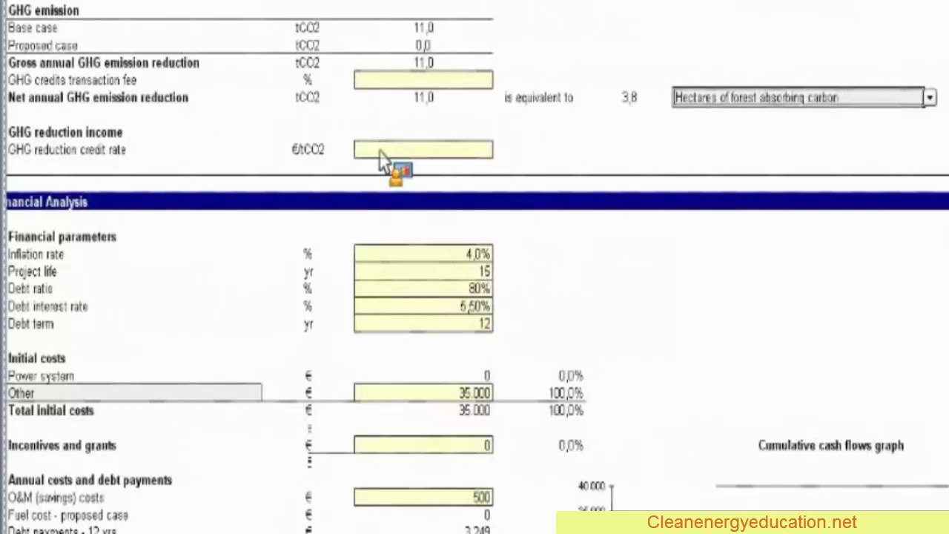
{"action": "left_click", "coordinate": [380, 155]}
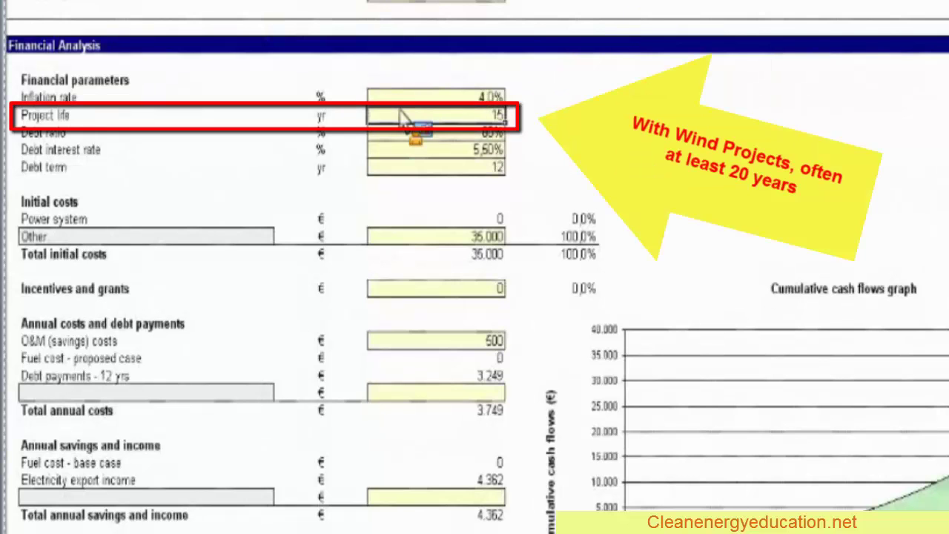
{"action": "left_click", "coordinate": [396, 131]}
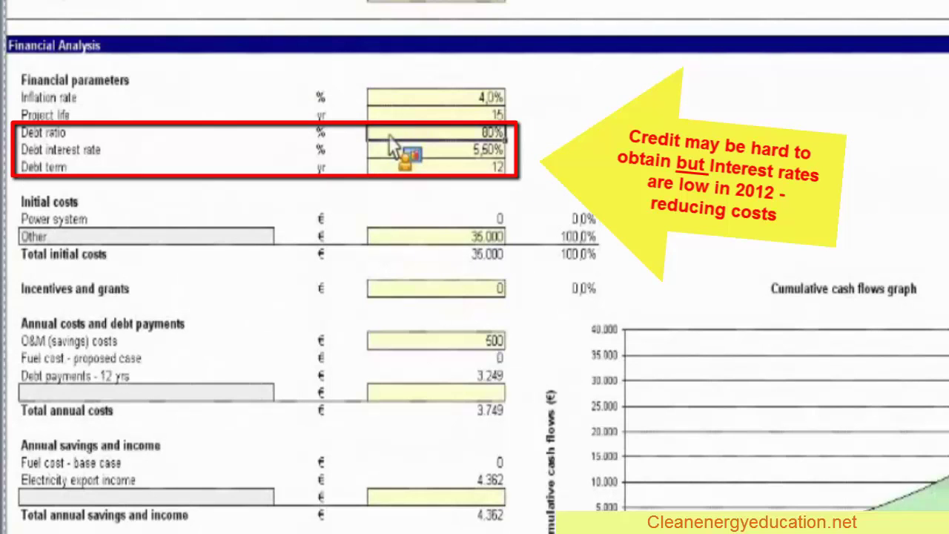
{"action": "left_click", "coordinate": [389, 152]}
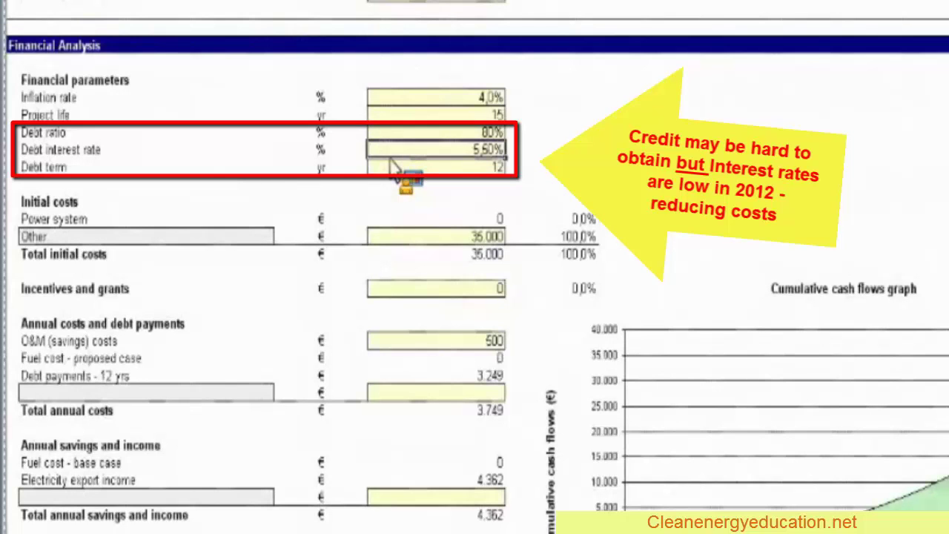
{"action": "left_click", "coordinate": [384, 167]}
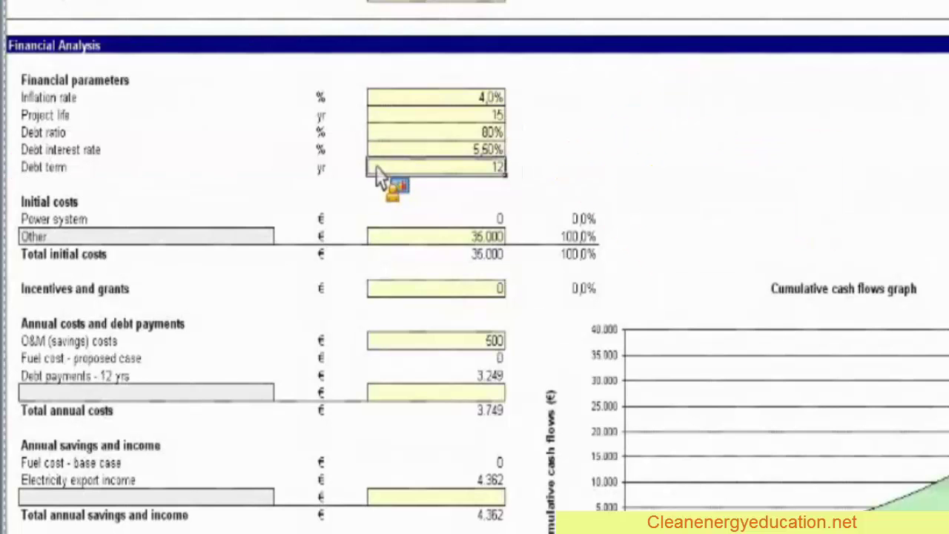
Step: Examine the project's initial costs, incentives and grants, annual O&M costs and electricity export income in the Financial Analysis
{"action": "scroll", "coordinate": [376, 176], "scroll_direction": "down", "scroll_amount": 1}
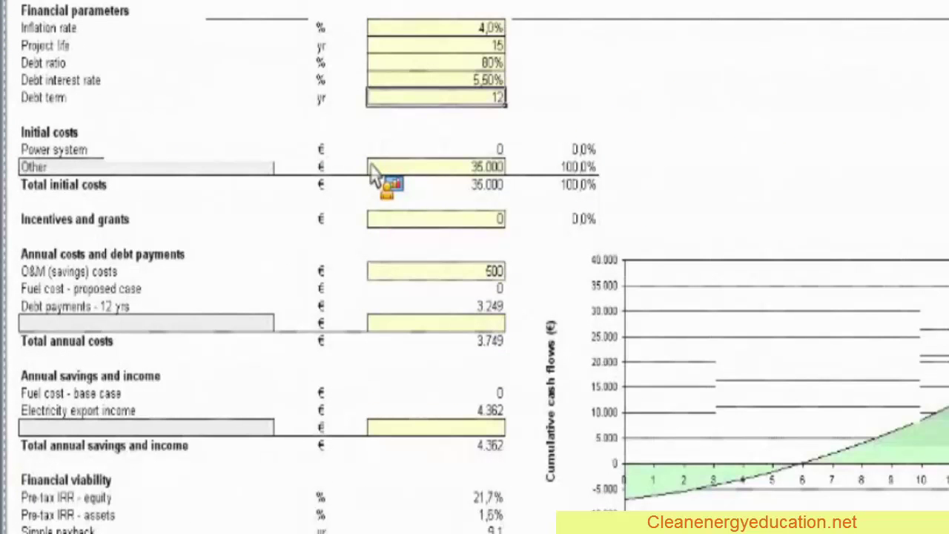
{"action": "left_click", "coordinate": [375, 169]}
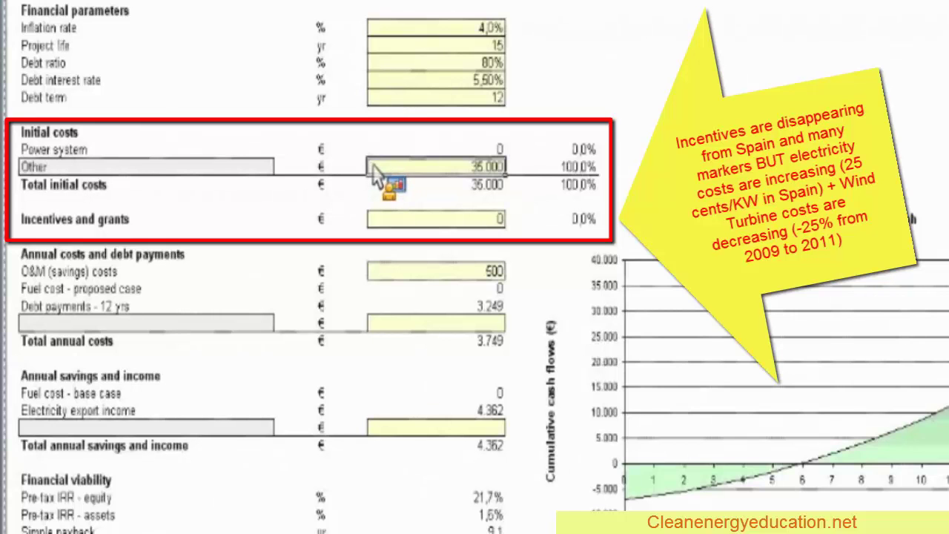
{"action": "scroll", "coordinate": [374, 173], "scroll_direction": "down", "scroll_amount": 1}
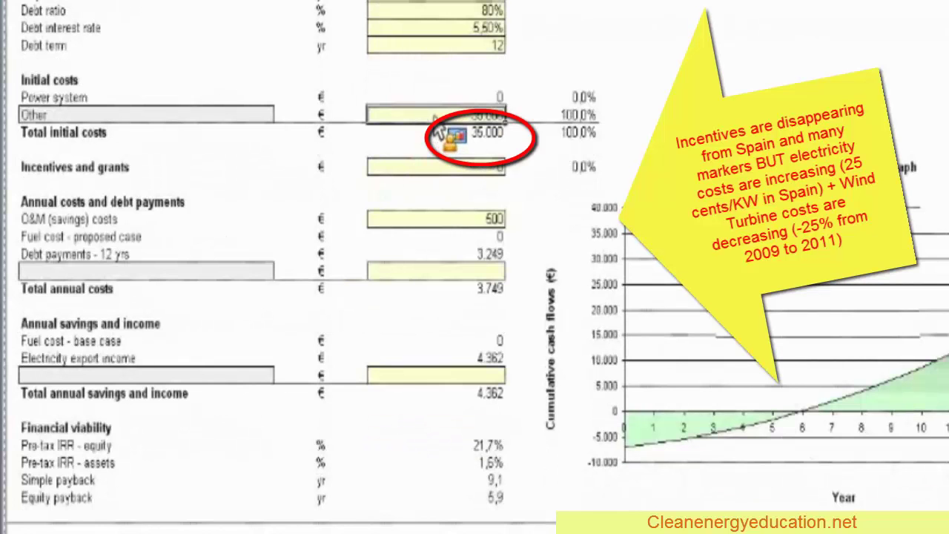
{"action": "left_click", "coordinate": [392, 172]}
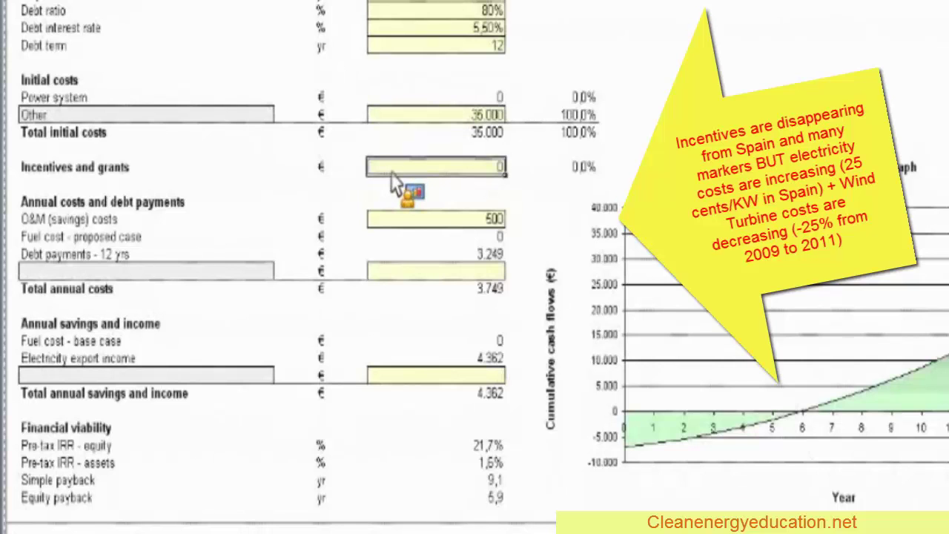
{"action": "key", "text": "Return"}
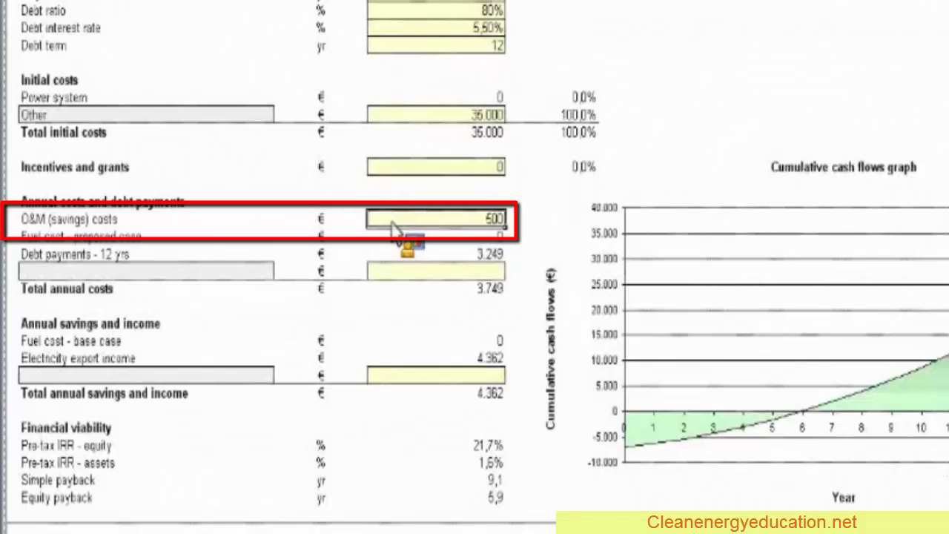
{"action": "scroll", "coordinate": [393, 229], "scroll_direction": "down", "scroll_amount": 2}
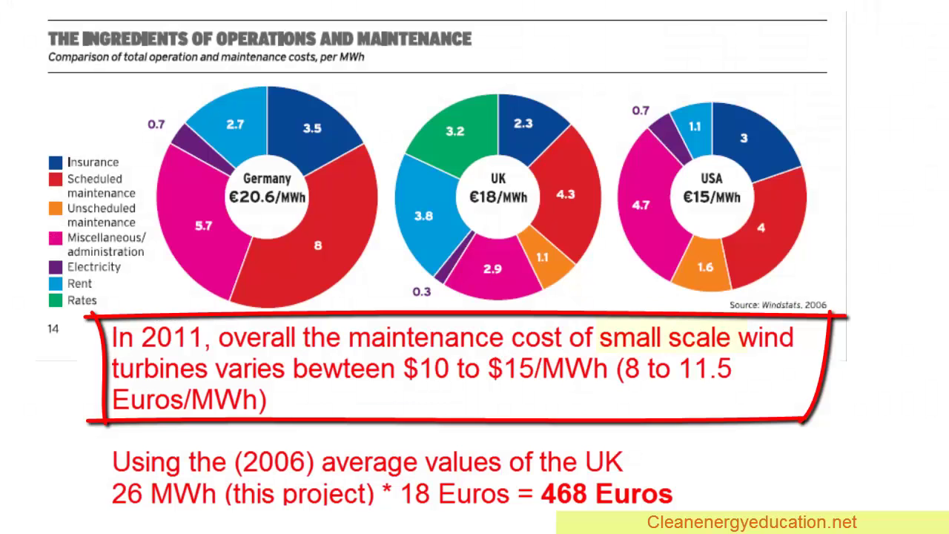
{"action": "left_click_drag", "start_coordinate": [599, 337], "coordinate": [748, 337]}
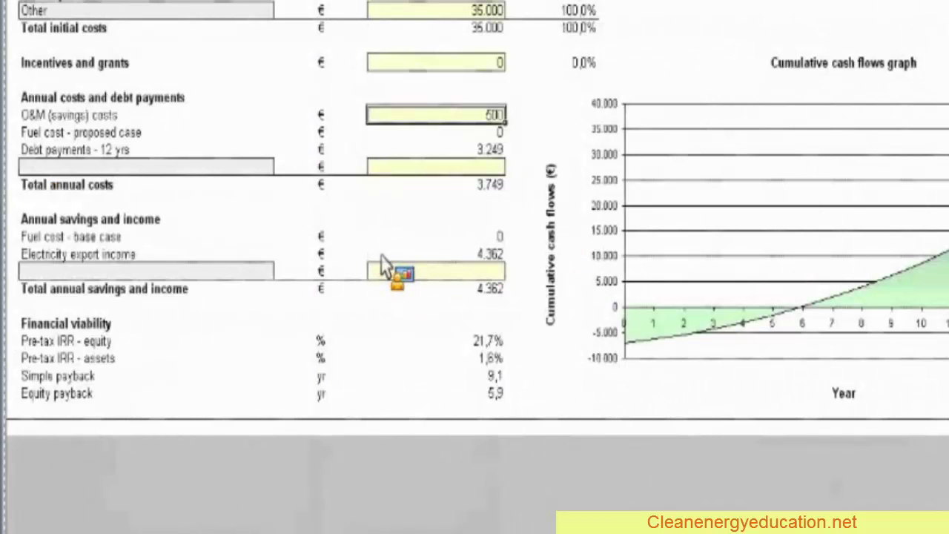
{"action": "left_click", "coordinate": [381, 255]}
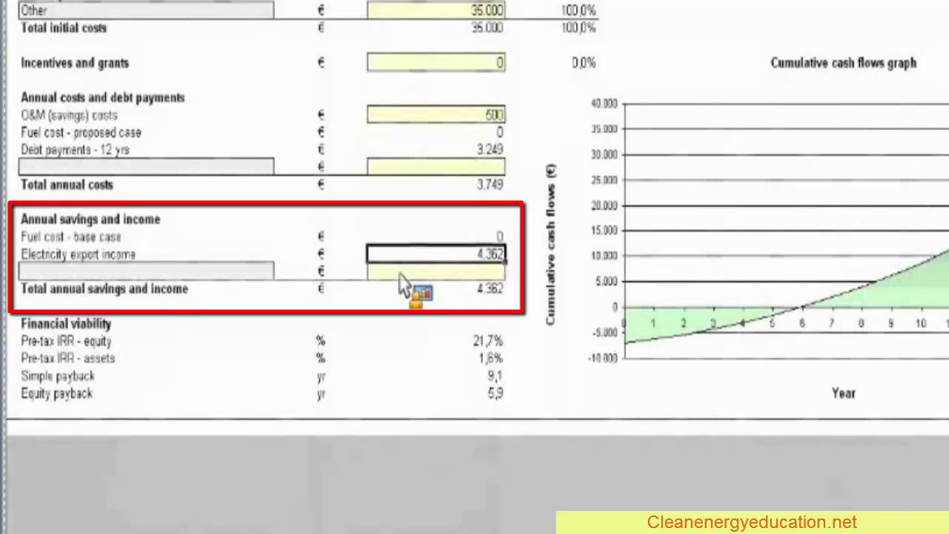
Step: Set the Other initial cost to 45000 € with the cumulative cash flows graph in view
{"action": "scroll", "coordinate": [545, 75], "scroll_direction": "right", "scroll_amount": 5}
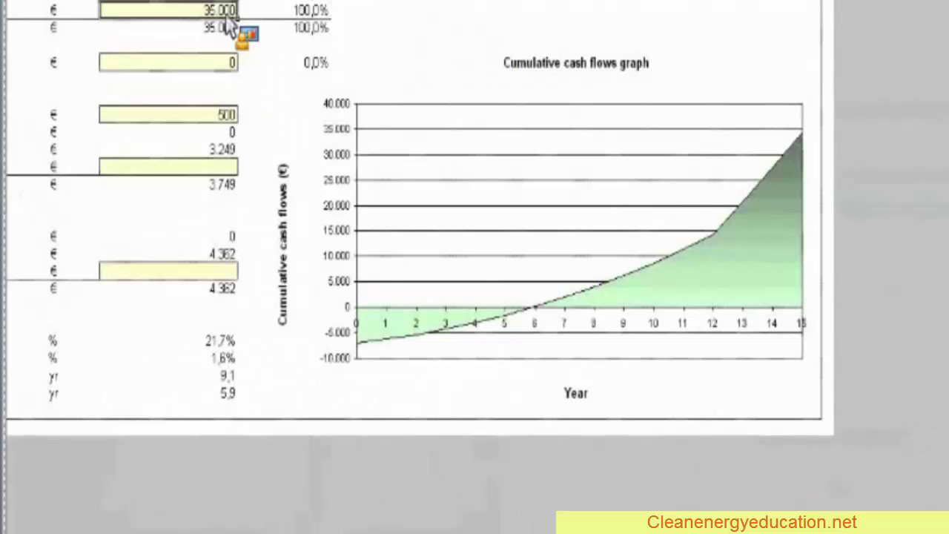
{"action": "type", "text": "45000"}
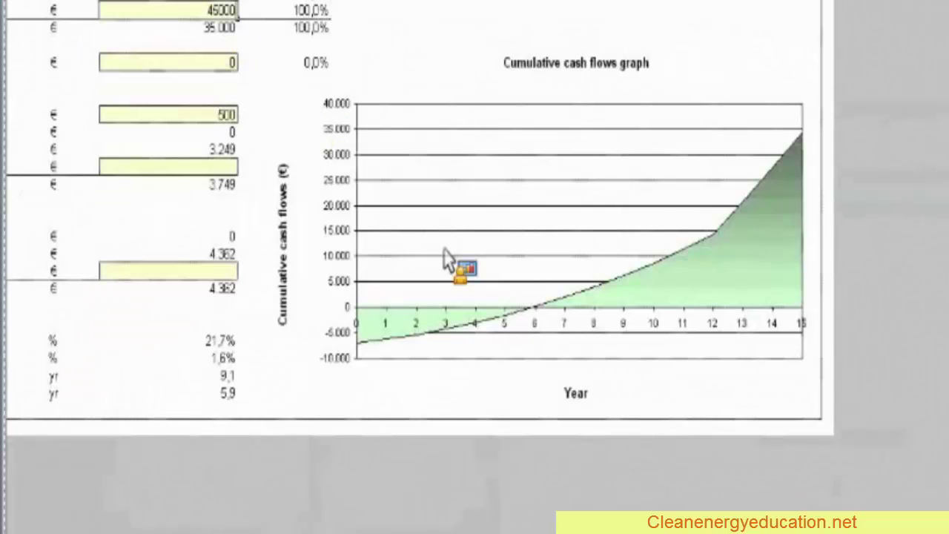
{"action": "key", "text": "Return"}
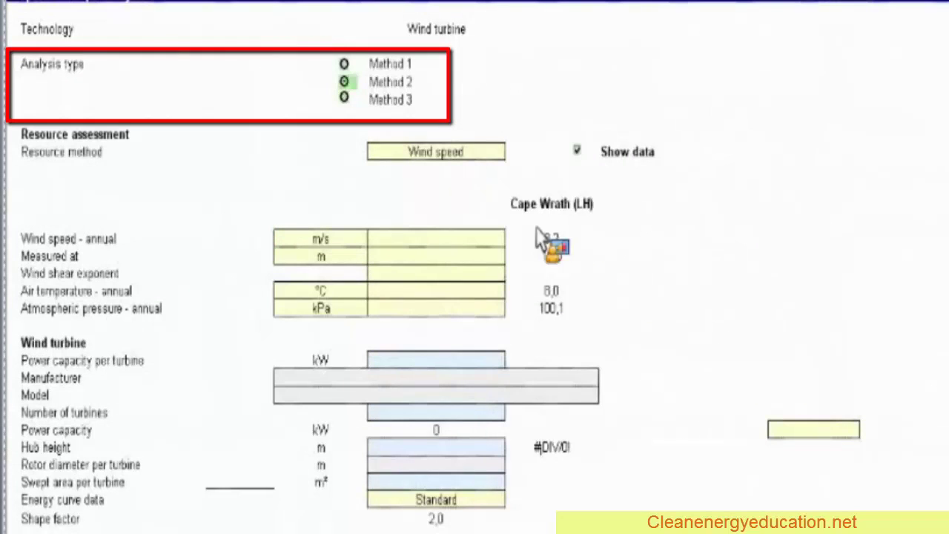
Step: Check the available resource methods, keep Wind speed, and consult the linked wind resource maps
{"action": "left_click", "coordinate": [511, 152]}
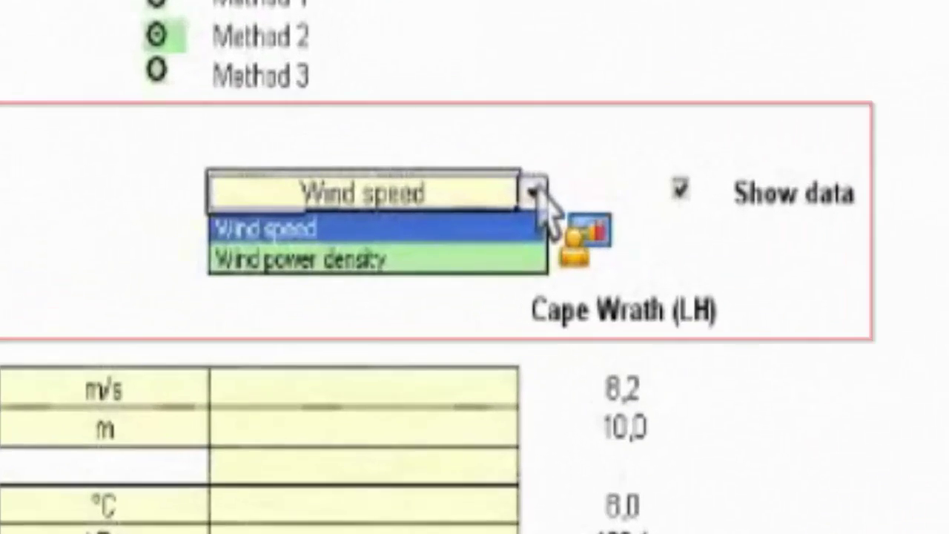
{"action": "left_click", "coordinate": [547, 201]}
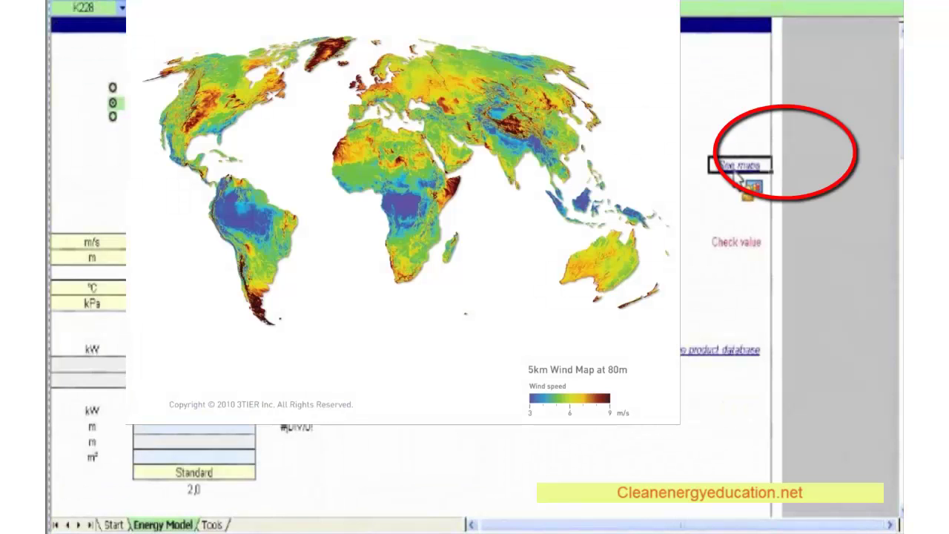
{"action": "left_click", "coordinate": [744, 177]}
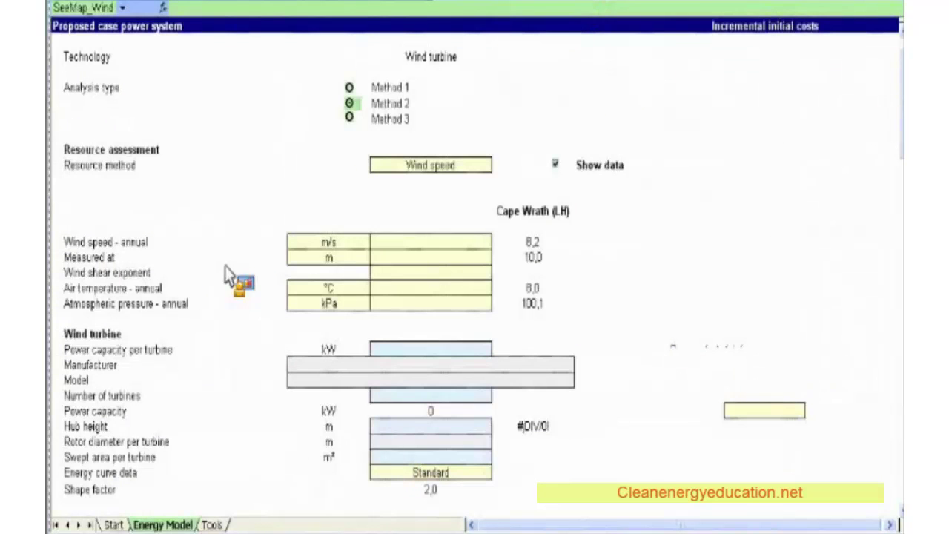
Step: Compare the annual wind speed and measurement height input fields with the Cape Wrath reference data
{"action": "left_click", "coordinate": [393, 242]}
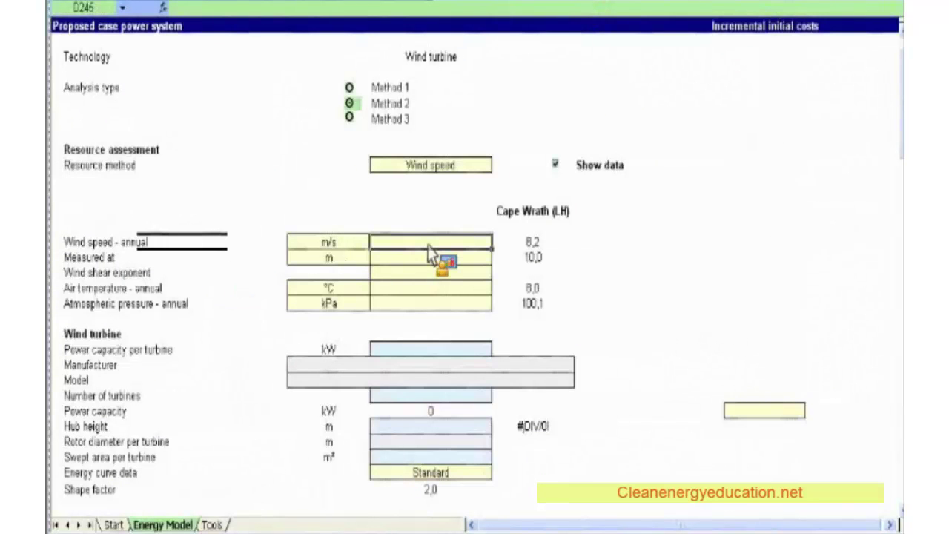
{"action": "left_click", "coordinate": [531, 215]}
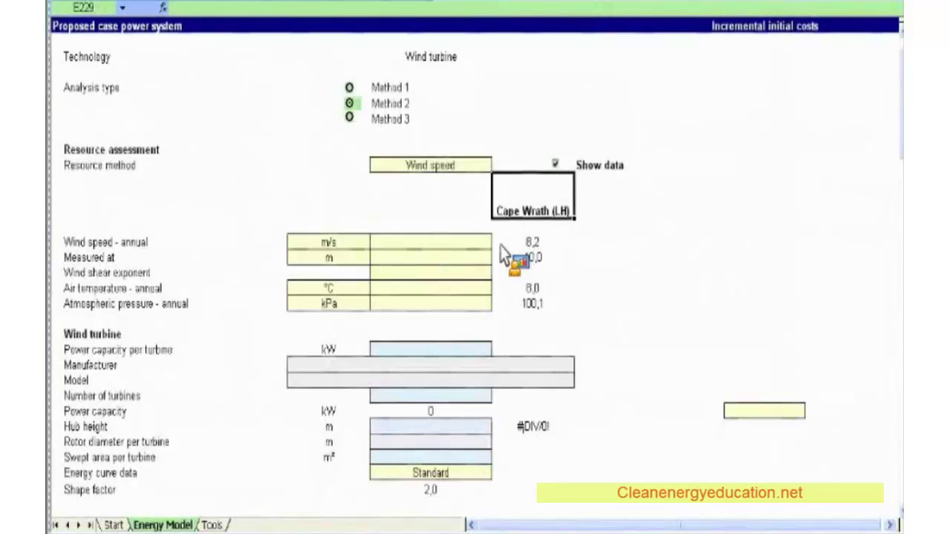
{"action": "left_click", "coordinate": [453, 248]}
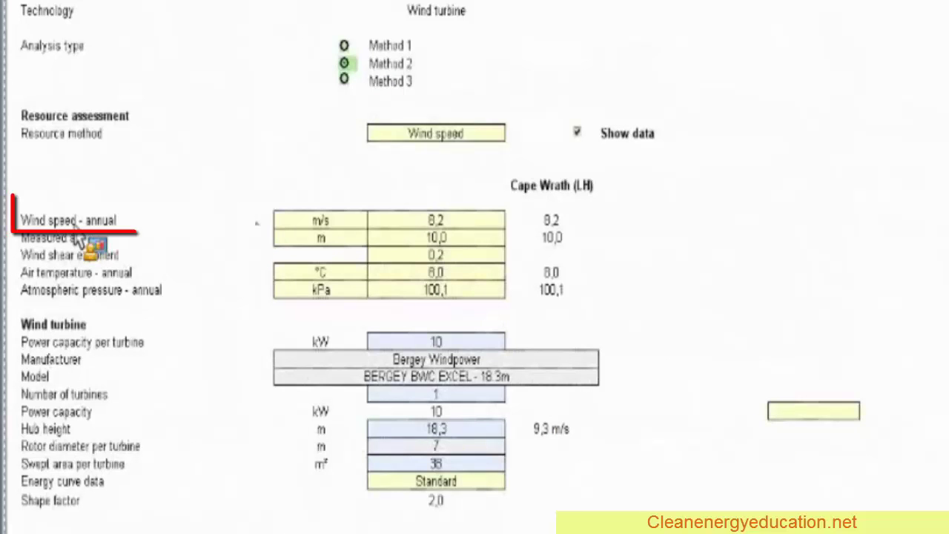
Step: Review the wind measurement height, annual air temperature and annual atmospheric pressure in the Resource assessment
{"action": "left_click", "coordinate": [469, 238]}
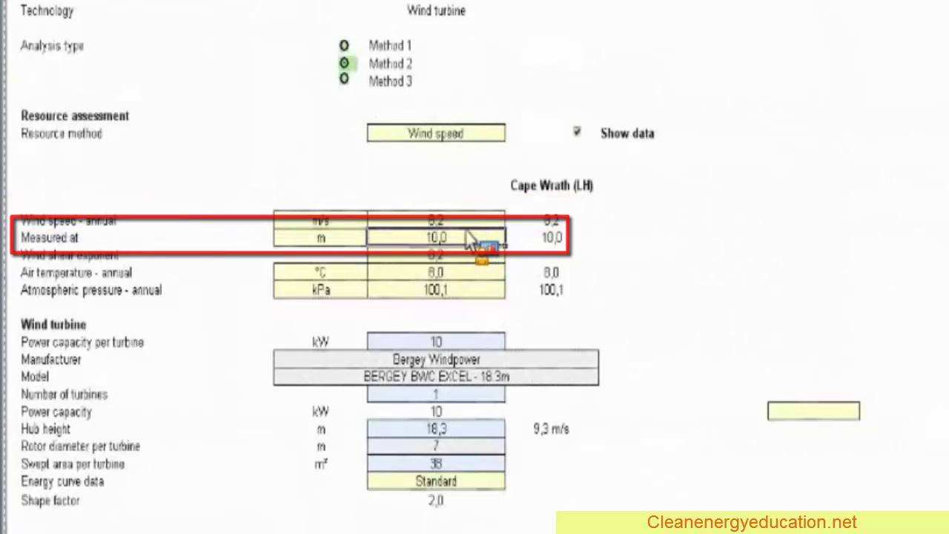
{"action": "scroll", "coordinate": [470, 186], "scroll_direction": "down", "scroll_amount": 2}
{"action": "left_click", "coordinate": [460, 155]}
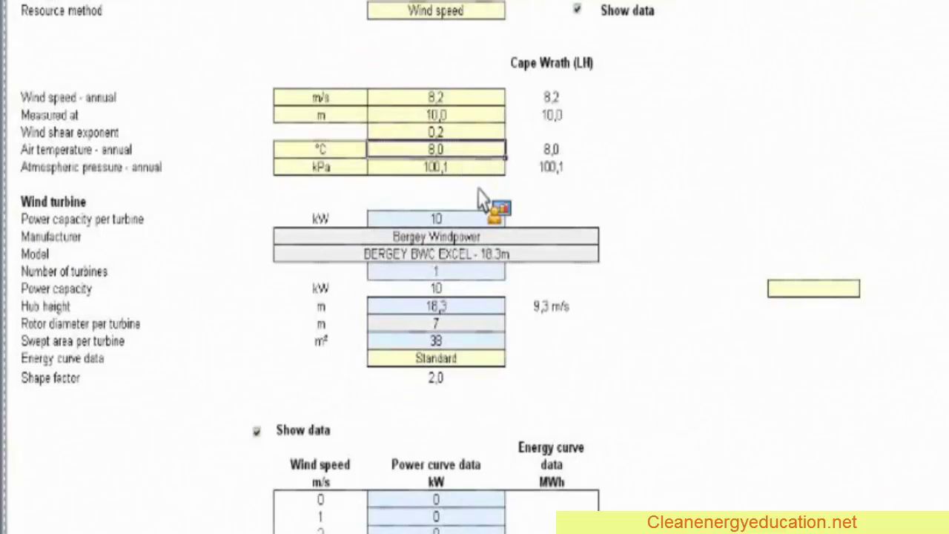
{"action": "key", "text": "Down"}
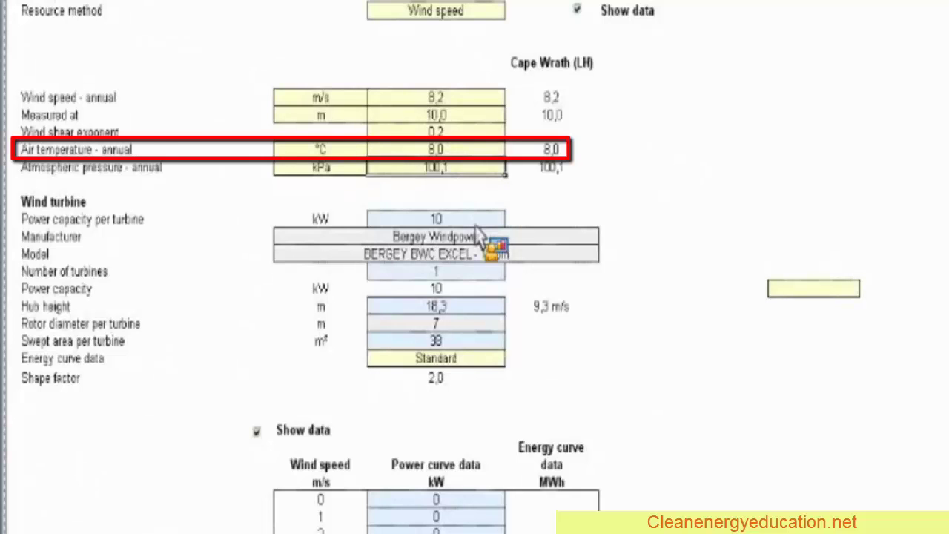
Step: Review the wind turbine's power capacity, manufacturer and model, hub height, rotor diameter and swept area
{"action": "left_click", "coordinate": [474, 220]}
{"action": "scroll", "coordinate": [472, 205], "scroll_direction": "down", "scroll_amount": 2}
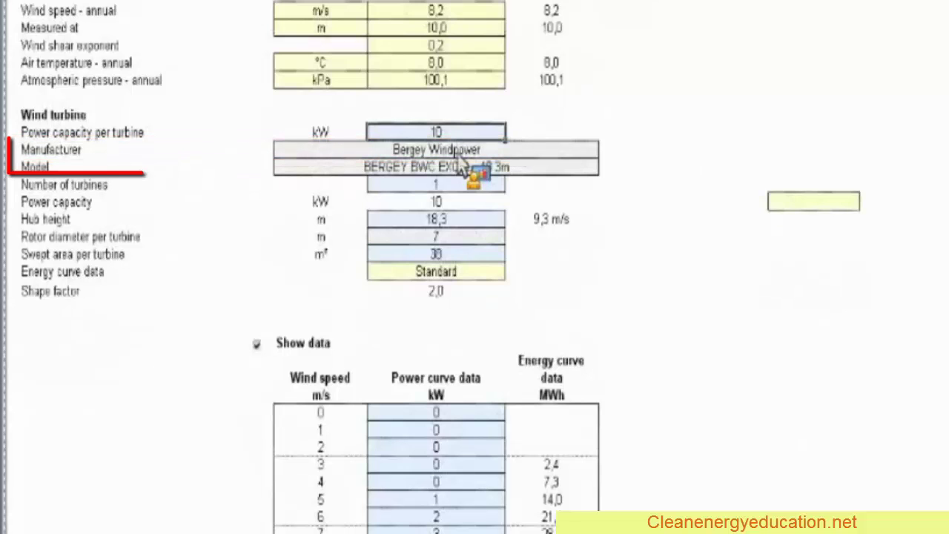
{"action": "left_click", "coordinate": [463, 216]}
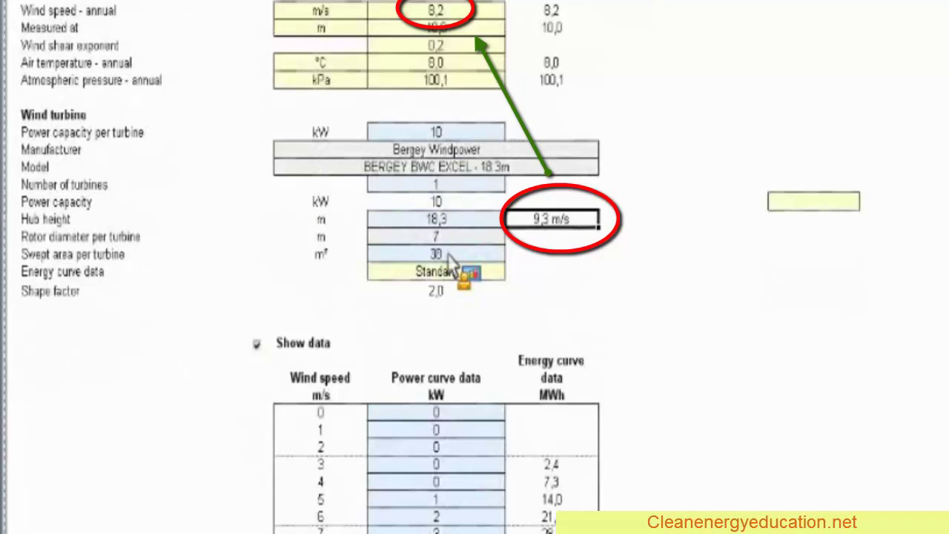
{"action": "scroll", "coordinate": [449, 260], "scroll_direction": "down", "scroll_amount": 1}
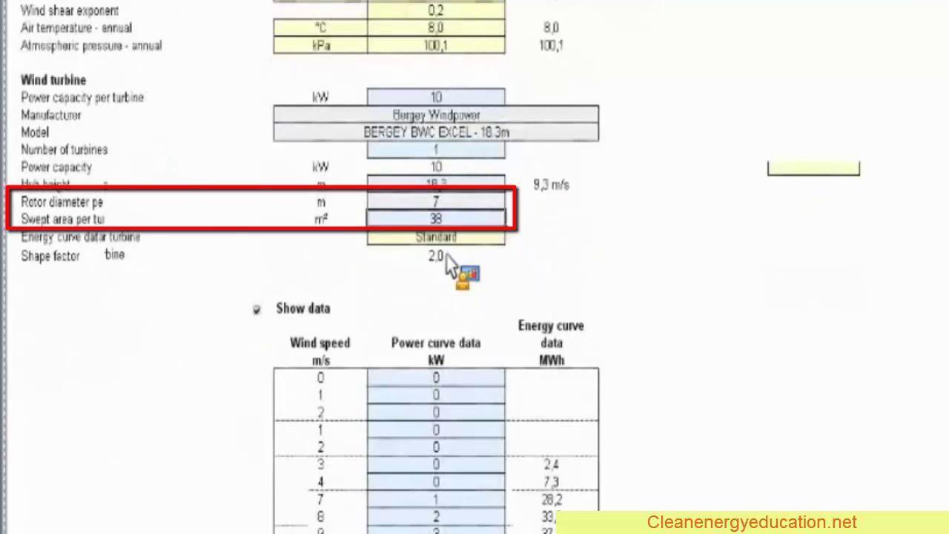
Step: Examine the turbine's power curve and energy curve data across the listed wind speeds
{"action": "scroll", "coordinate": [449, 261], "scroll_direction": "down", "scroll_amount": 3}
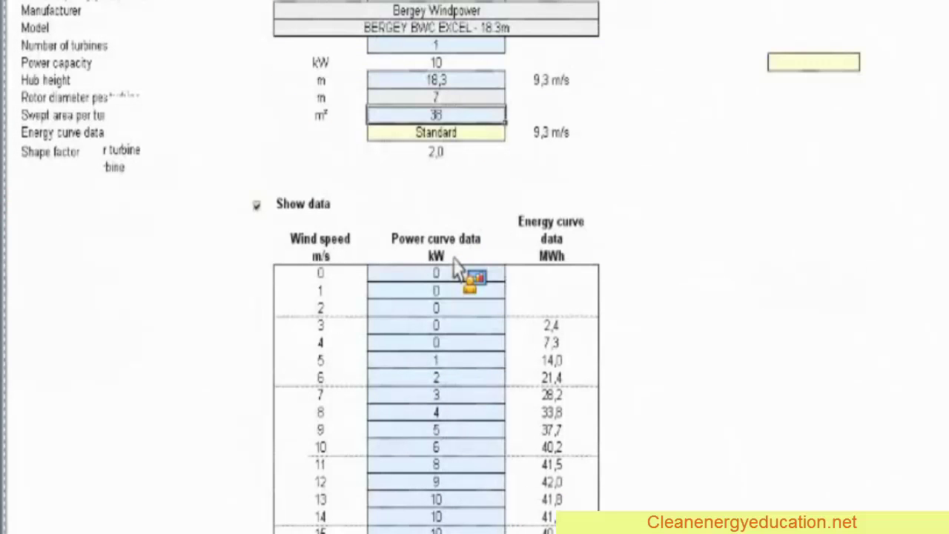
{"action": "scroll", "coordinate": [456, 267], "scroll_direction": "down", "scroll_amount": 5}
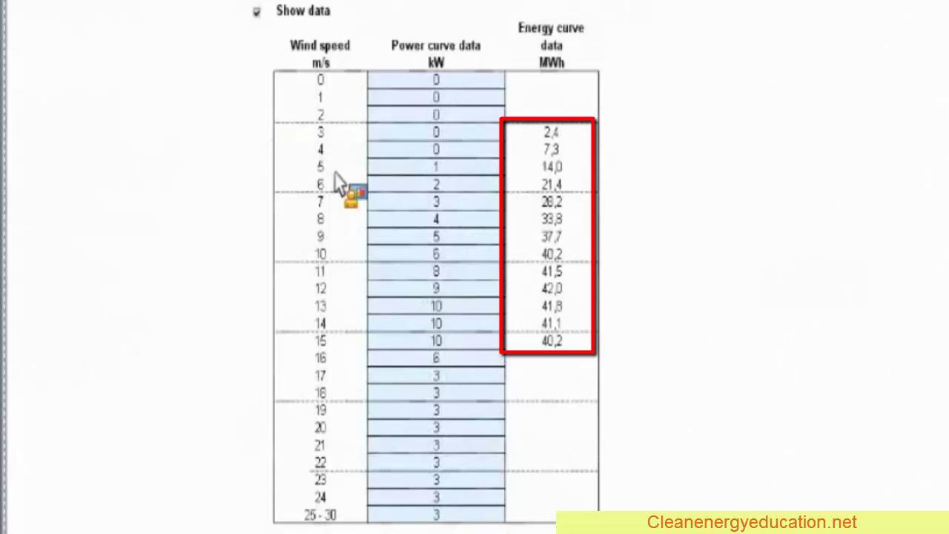
{"action": "left_click", "coordinate": [338, 175]}
{"action": "left_click_drag", "start_coordinate": [339, 178], "coordinate": [515, 275]}
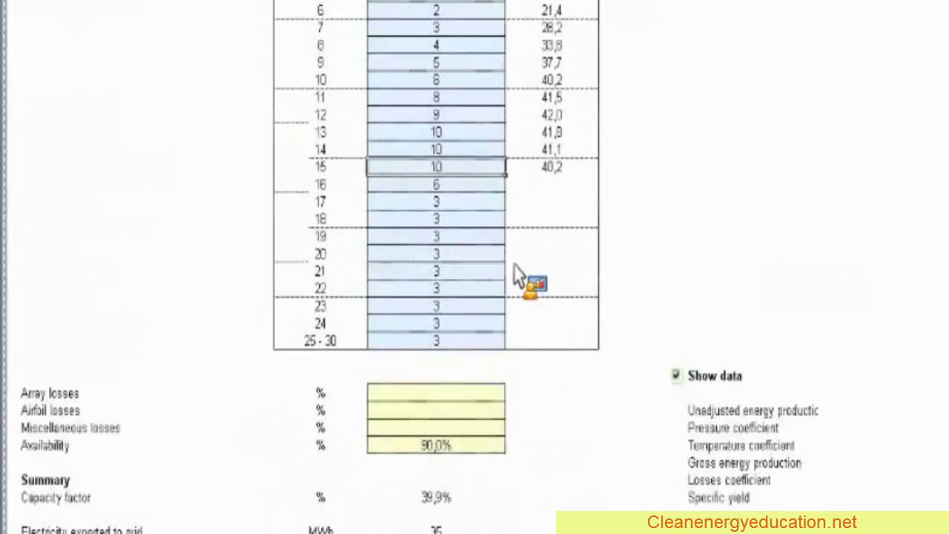
Step: Review the losses, availability, capacity factor, electricity exported to grid and electricity export rate below the power curve table
{"action": "scroll", "coordinate": [517, 276], "scroll_direction": "down", "scroll_amount": 5}
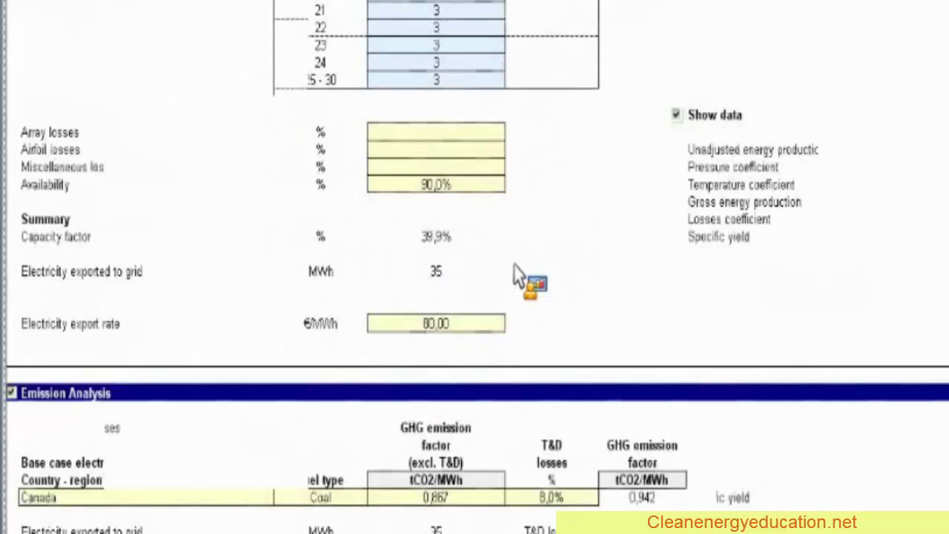
{"action": "scroll", "coordinate": [517, 276], "scroll_direction": "down", "scroll_amount": 1}
{"action": "left_click", "coordinate": [411, 186]}
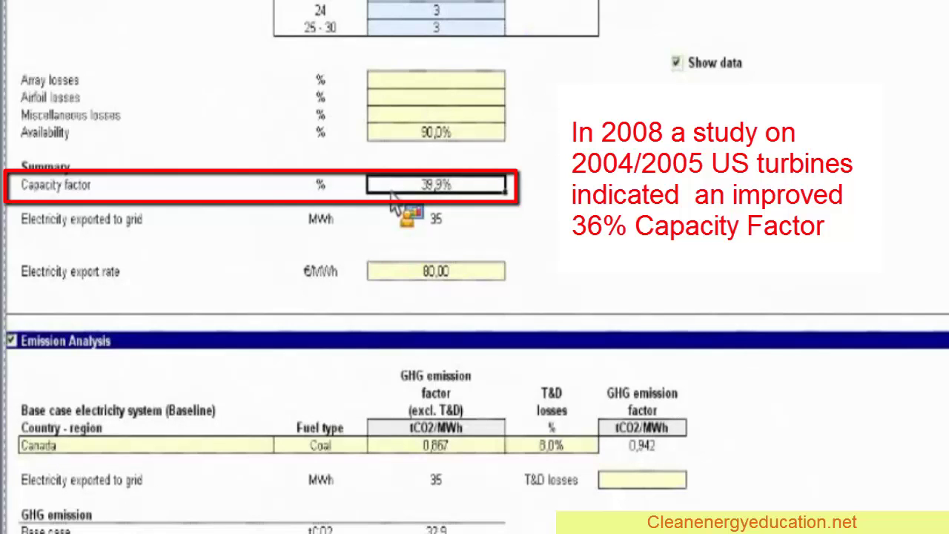
{"action": "scroll", "coordinate": [389, 202], "scroll_direction": "down", "scroll_amount": 2}
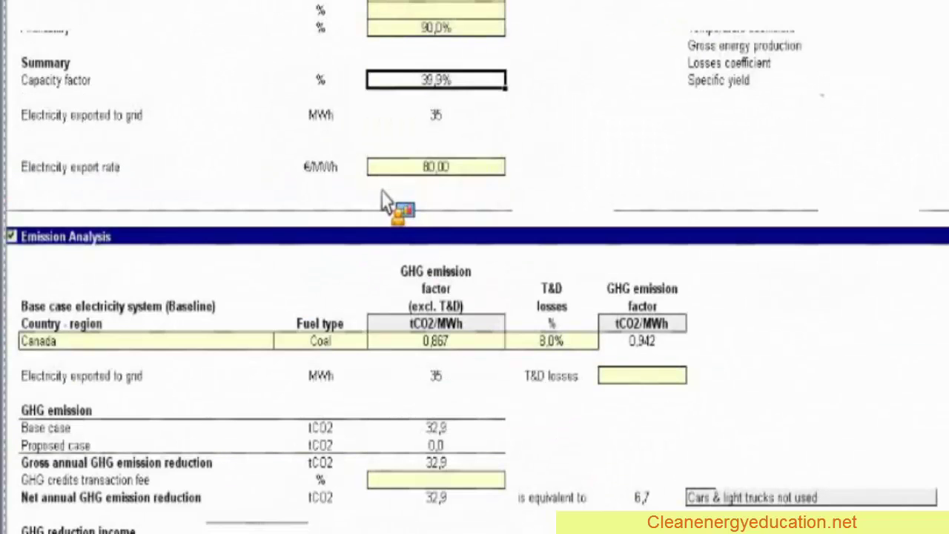
{"action": "key", "text": "Return"}
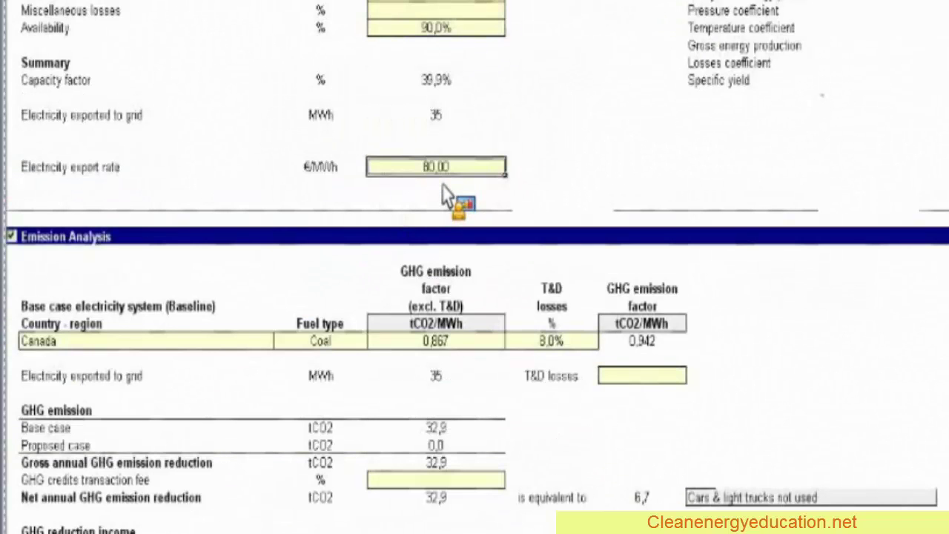